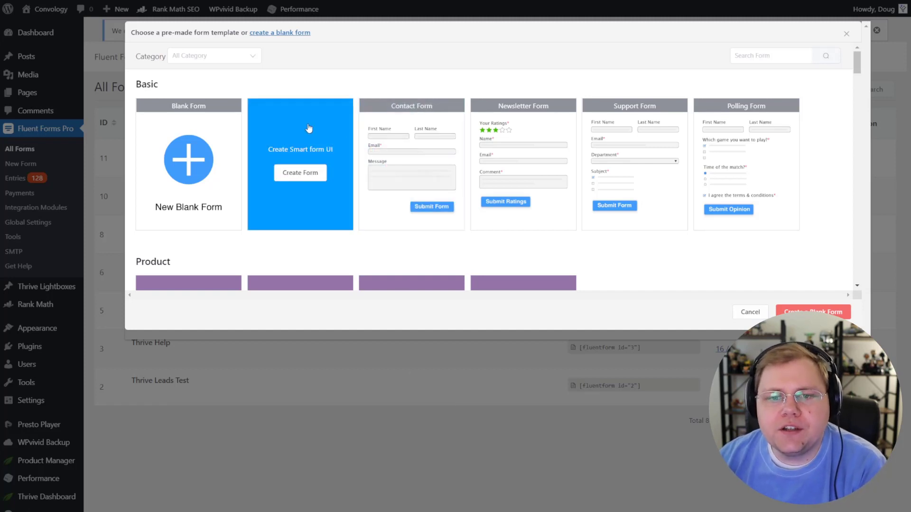
Step: Create a new form from the Conversational Form template card
{"action": "mouse_move", "coordinate": [332, 100]}
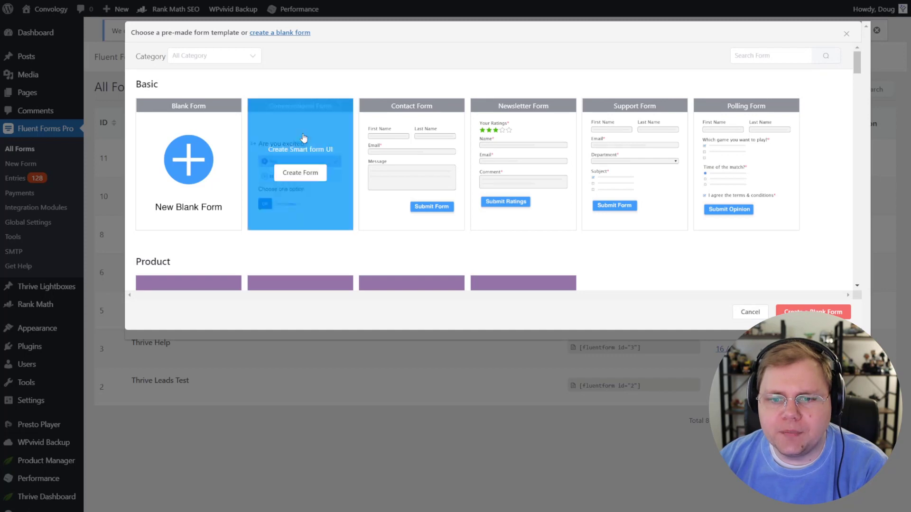
{"action": "left_click", "coordinate": [300, 172]}
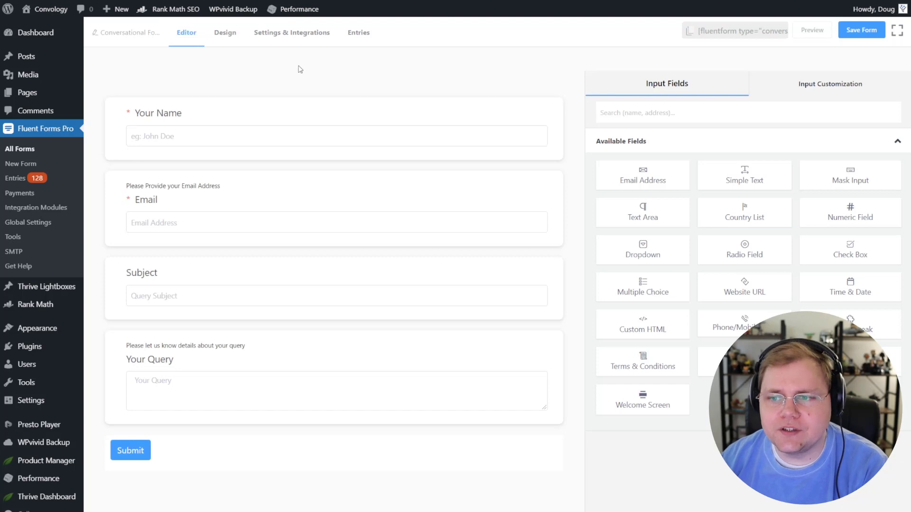
Step: Open the live preview of the new conversational form, starting at Your Name
{"action": "left_click", "coordinate": [813, 30]}
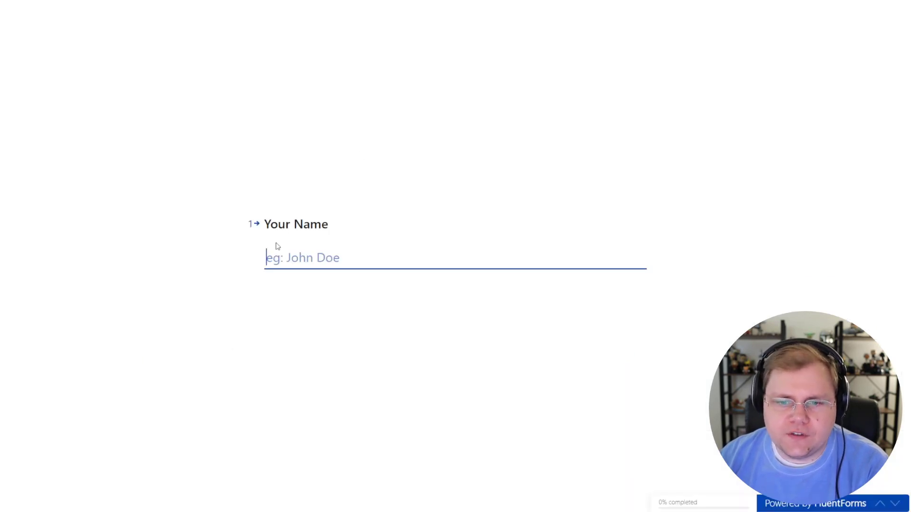
Step: Try out the Your Name question in the preview, selecting its text and answer field
{"action": "left_click_drag", "start_coordinate": [334, 224], "coordinate": [264, 225]}
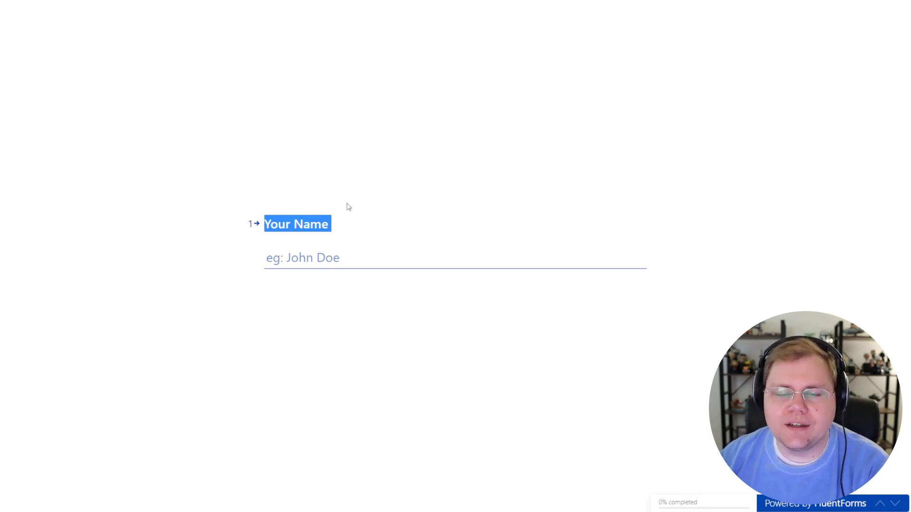
{"action": "left_click", "coordinate": [352, 260]}
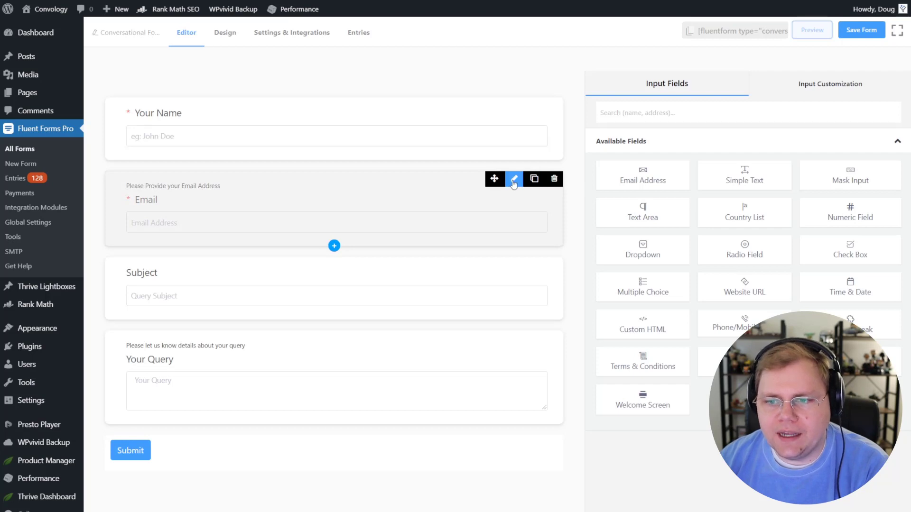
Step: Change the Email question's label to 'Enter your email below'
{"action": "left_click", "coordinate": [513, 183]}
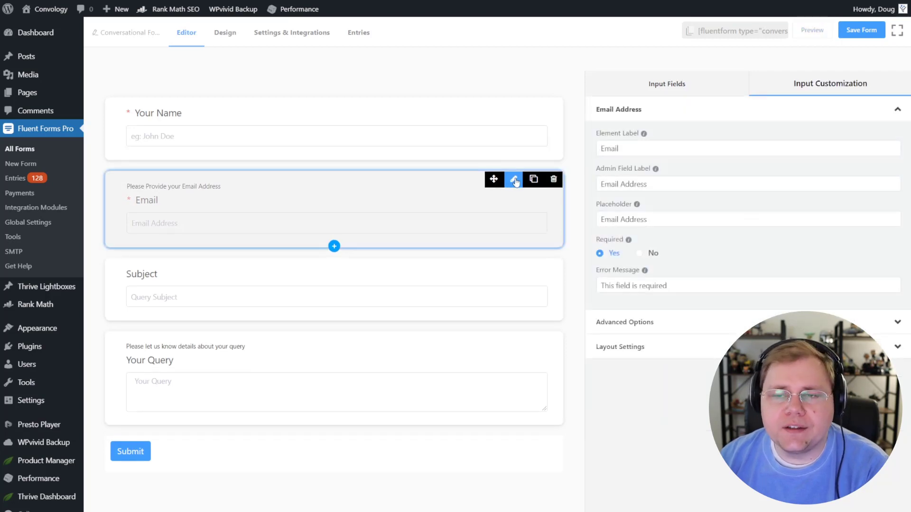
{"action": "left_click_drag", "start_coordinate": [639, 147], "coordinate": [601, 148]}
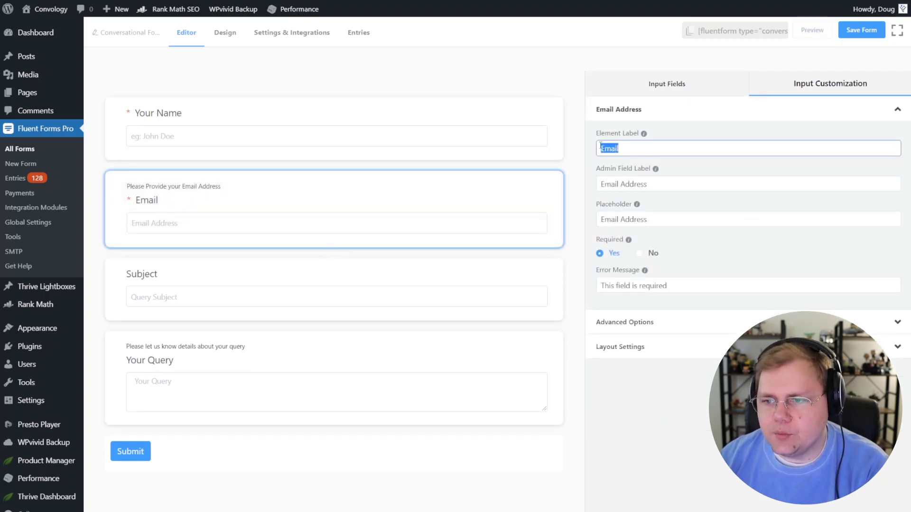
{"action": "type", "text": "Enter your em"}
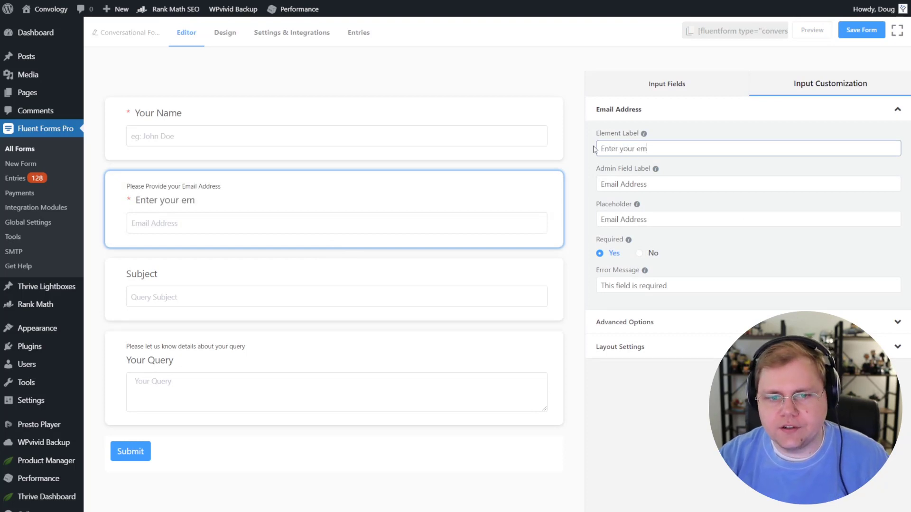
{"action": "type", "text": "ail below"}
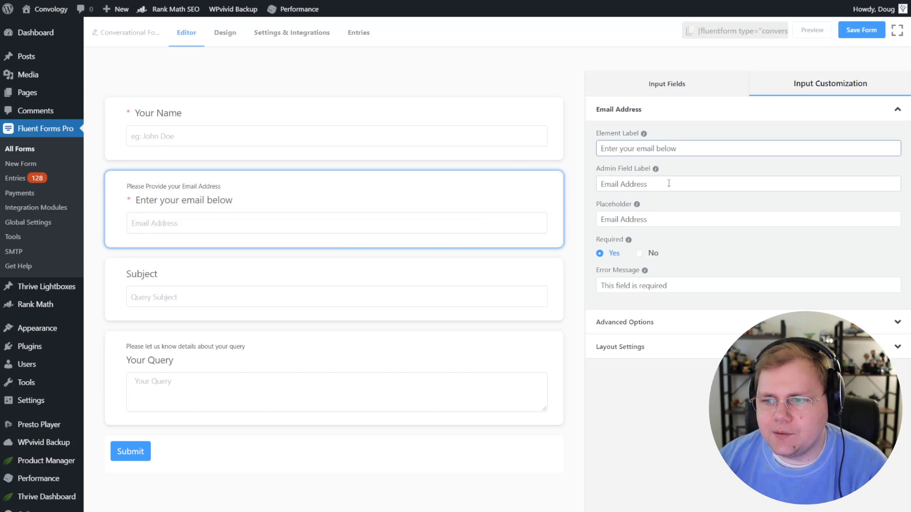
Step: Shorten the Email placeholder to 'Email' and expand the question's Advanced Options
{"action": "double_click", "coordinate": [634, 219]}
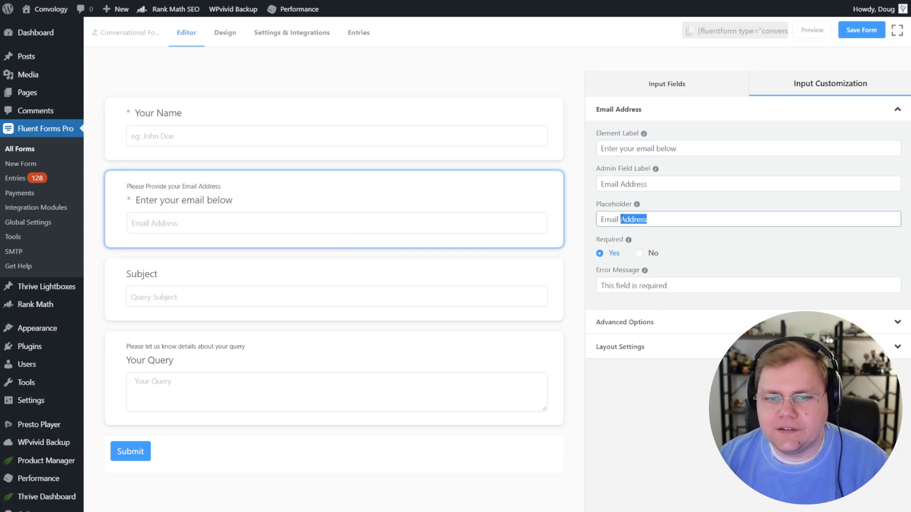
{"action": "key", "text": "BackSpace"}
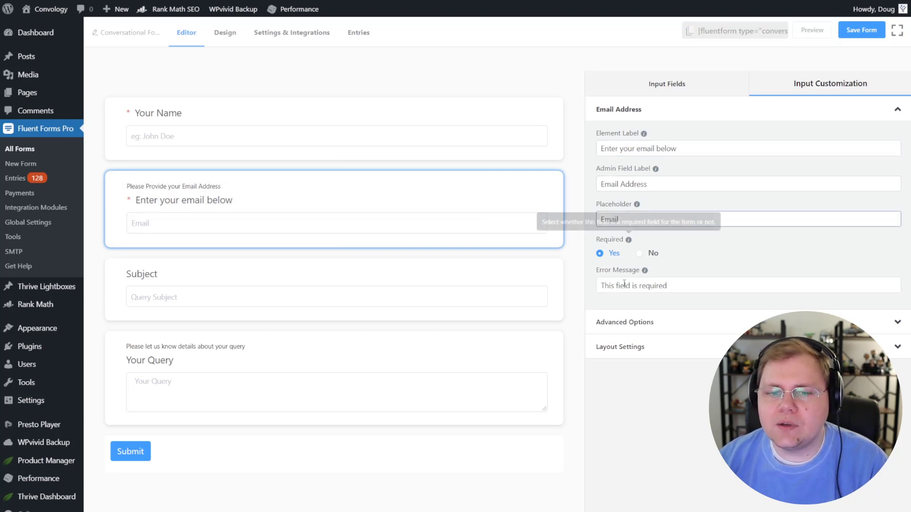
{"action": "left_click", "coordinate": [657, 409]}
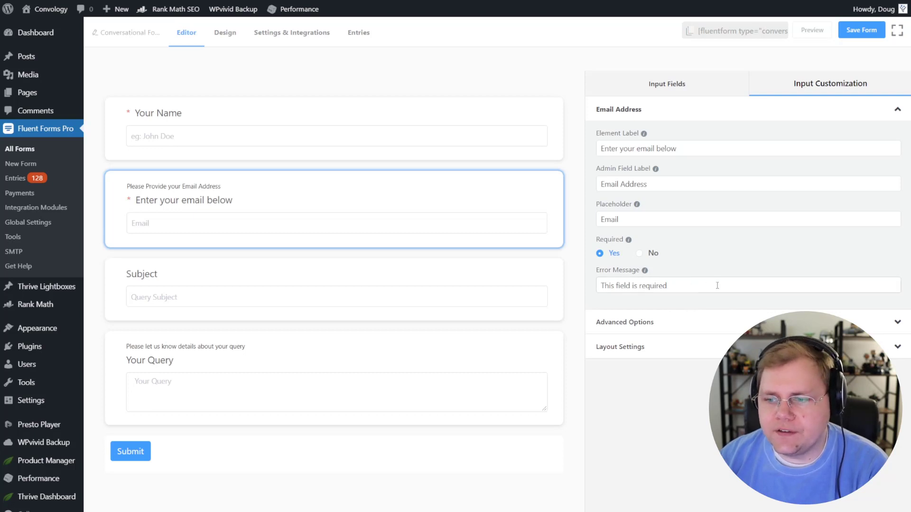
{"action": "left_click", "coordinate": [657, 323]}
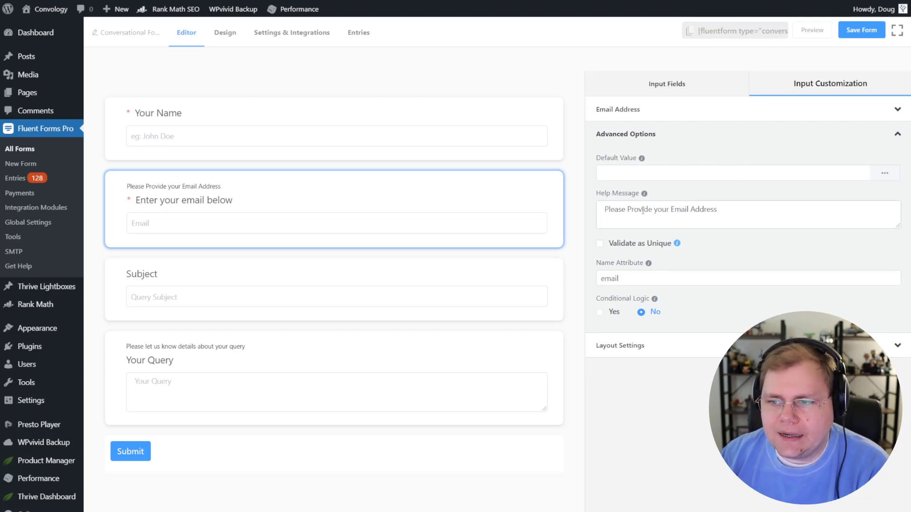
{"action": "mouse_move", "coordinate": [644, 194]}
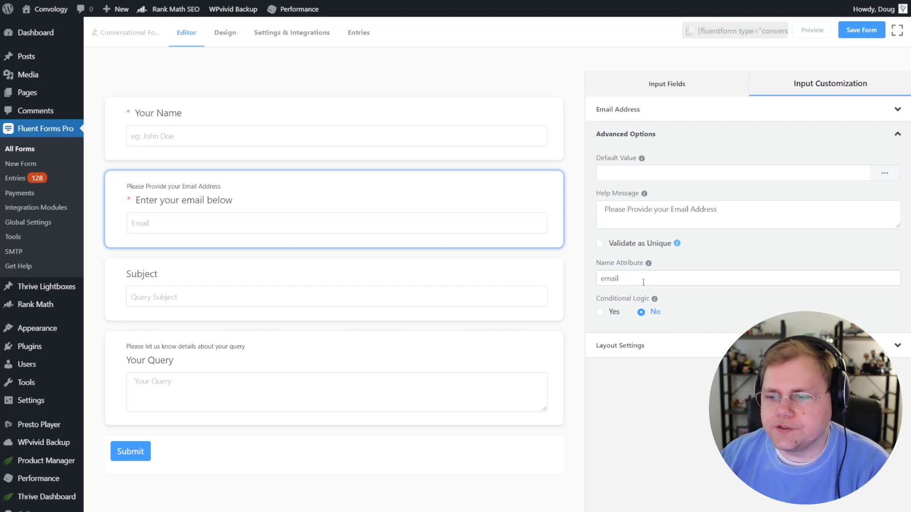
Step: Set the Email question's Conditional Logic to Yes, inspect its condition dropdowns, then return to Input Fields
{"action": "left_click", "coordinate": [614, 313]}
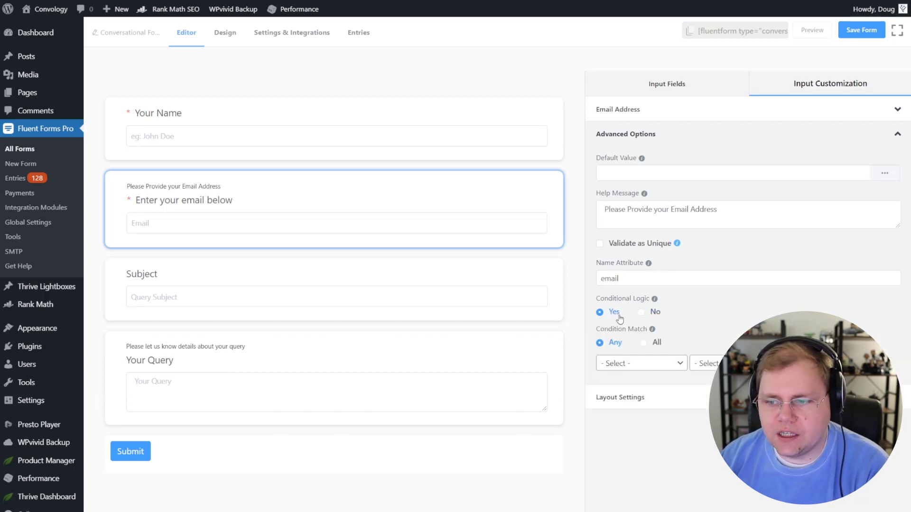
{"action": "left_click", "coordinate": [674, 368]}
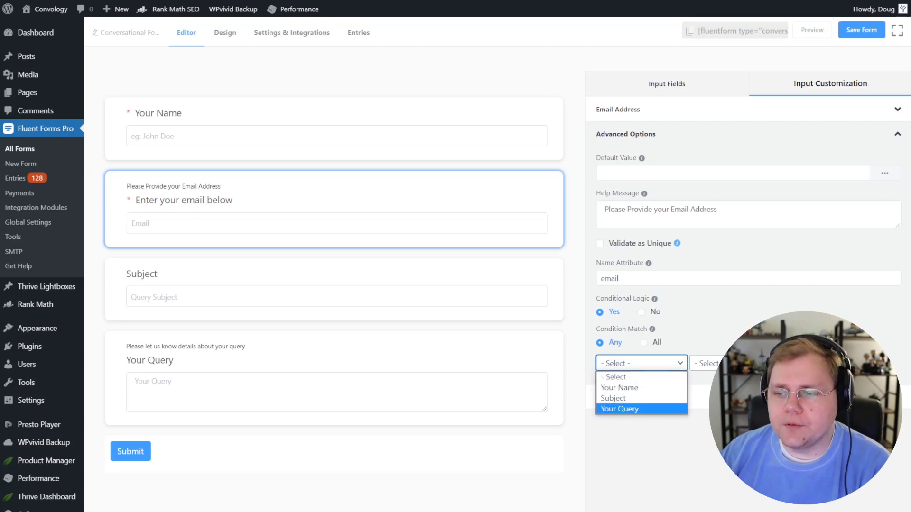
{"action": "left_click", "coordinate": [733, 364]}
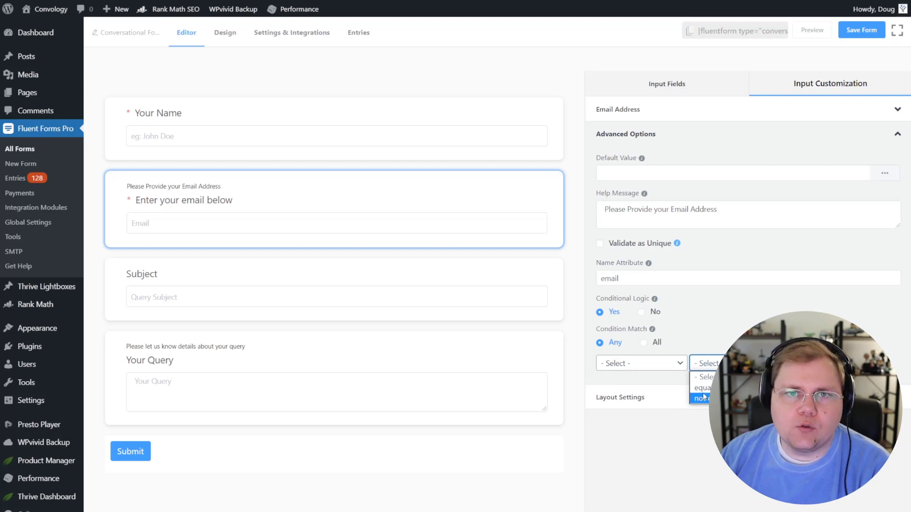
{"action": "left_click", "coordinate": [807, 365]}
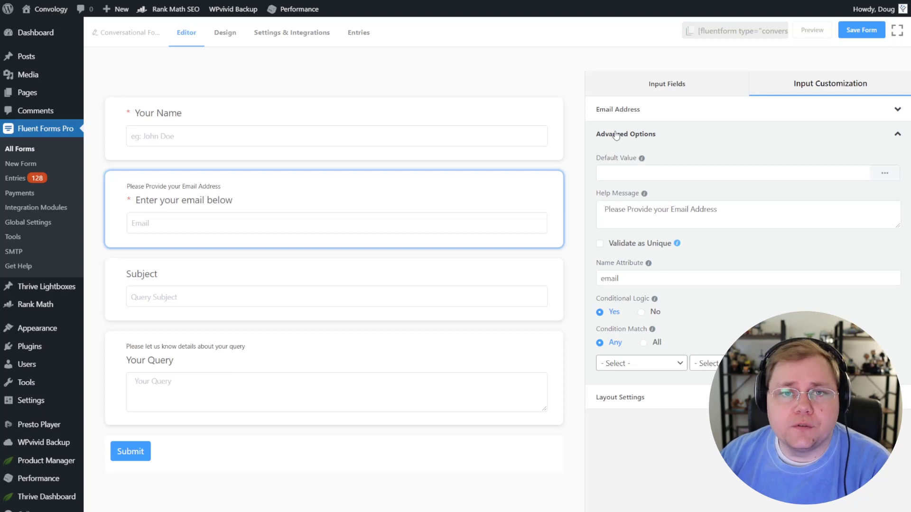
{"action": "left_click", "coordinate": [667, 85]}
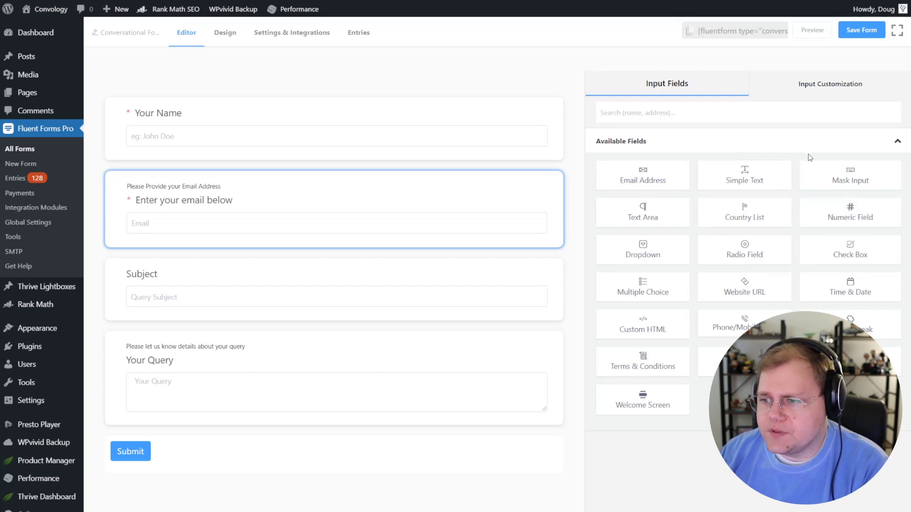
{"action": "left_click_drag", "start_coordinate": [852, 244], "coordinate": [183, 279]}
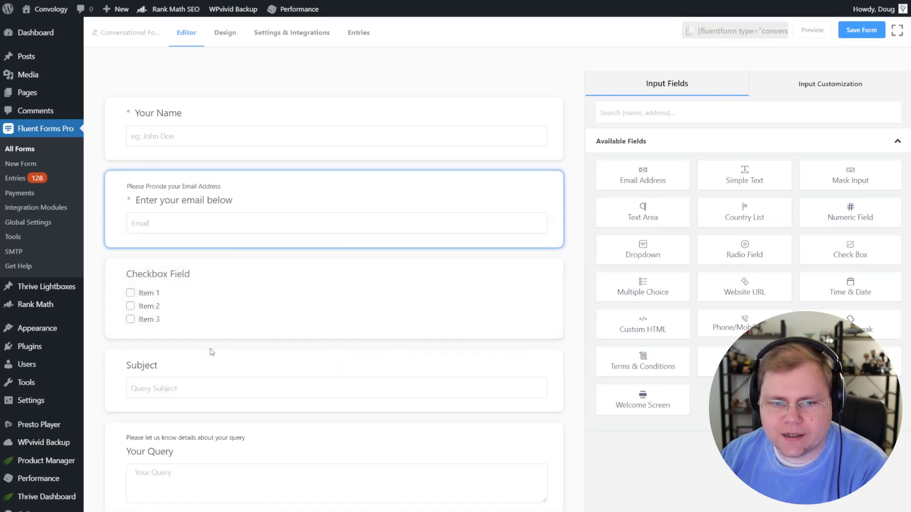
{"action": "left_click", "coordinate": [179, 281]}
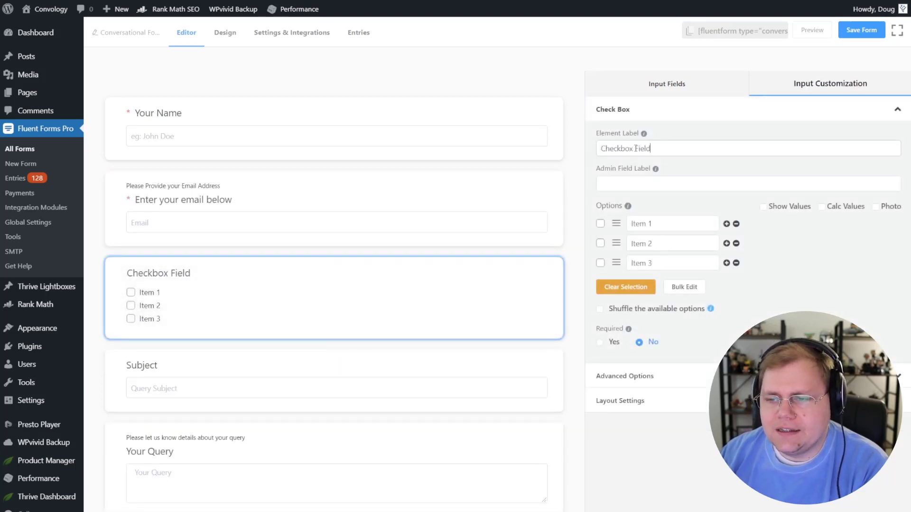
{"action": "triple_click", "coordinate": [652, 150]}
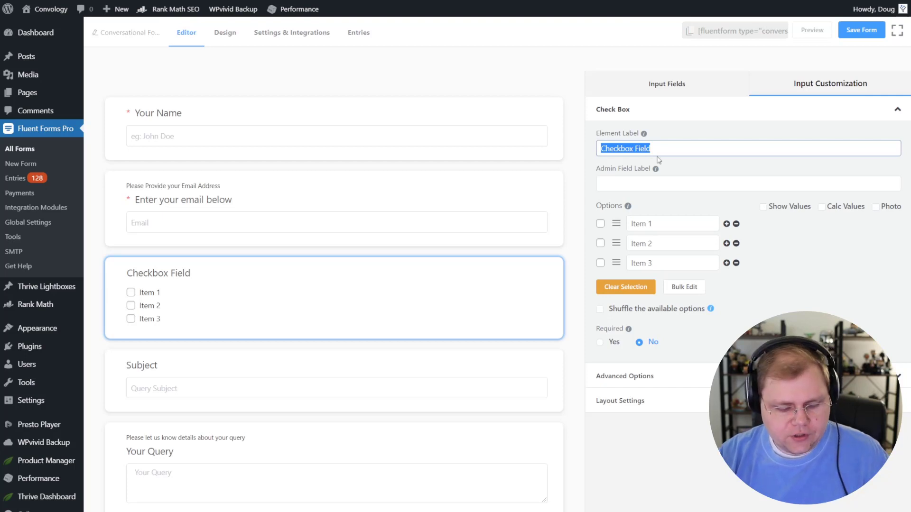
{"action": "type", "text": "Choose from the options "}
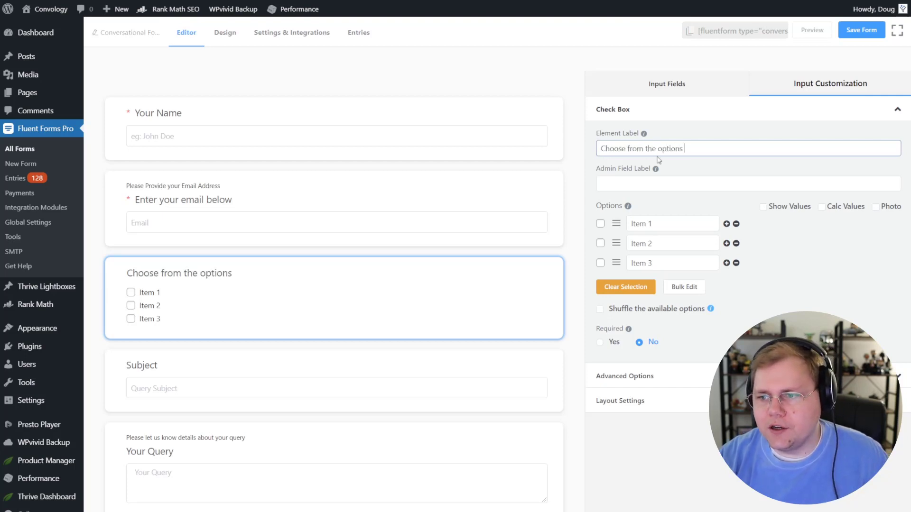
{"action": "type", "text": "below"}
{"action": "left_click", "coordinate": [666, 222]}
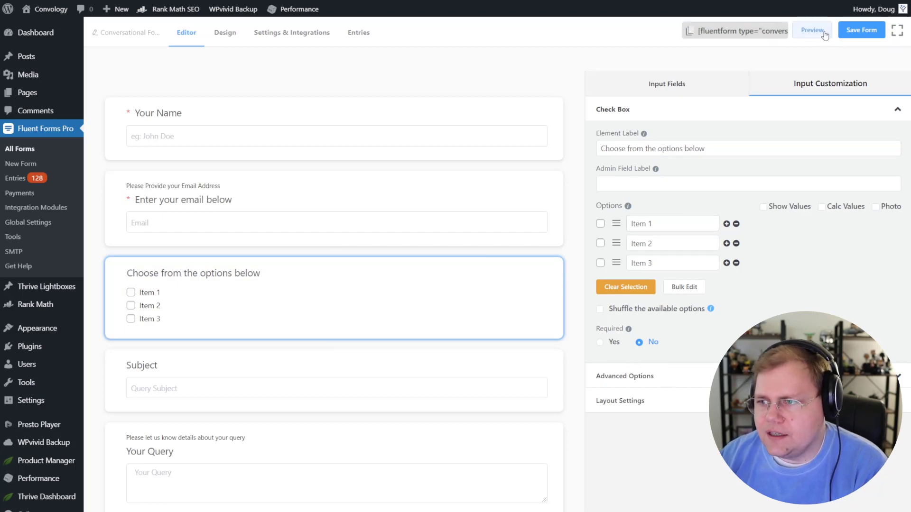
{"action": "left_click", "coordinate": [847, 33]}
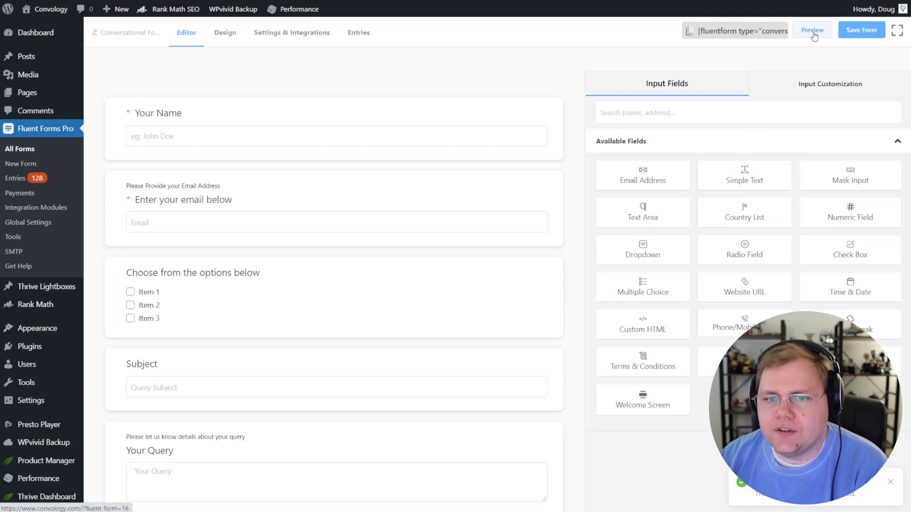
{"action": "mouse_move", "coordinate": [268, 287]}
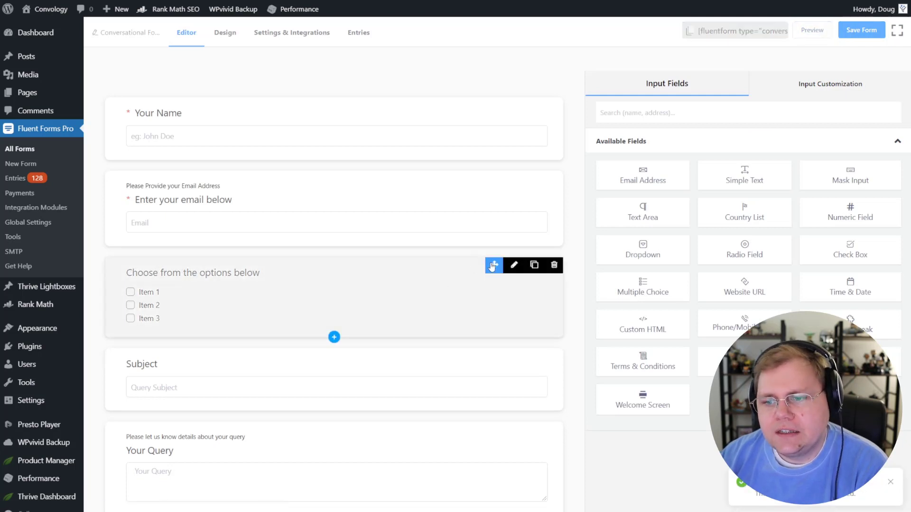
{"action": "left_click_drag", "start_coordinate": [492, 266], "coordinate": [433, 199]}
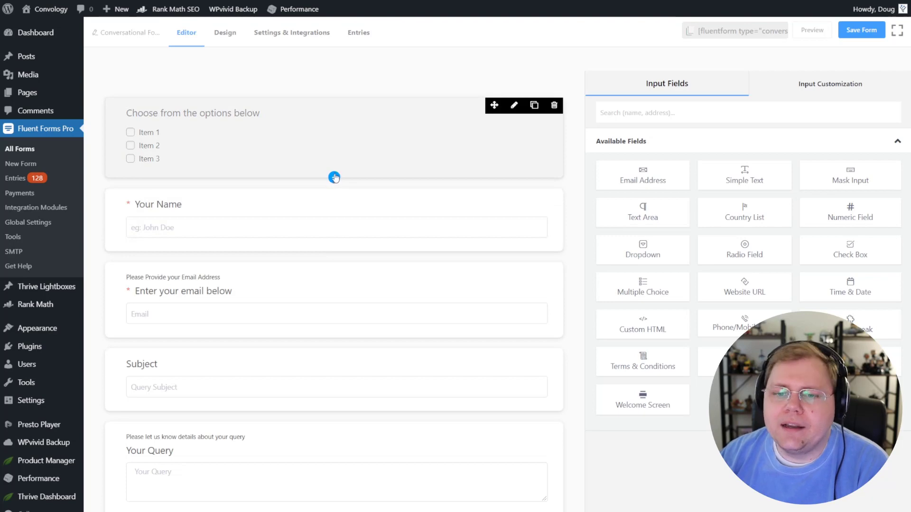
{"action": "left_click", "coordinate": [334, 178]}
{"action": "left_click", "coordinate": [441, 189]}
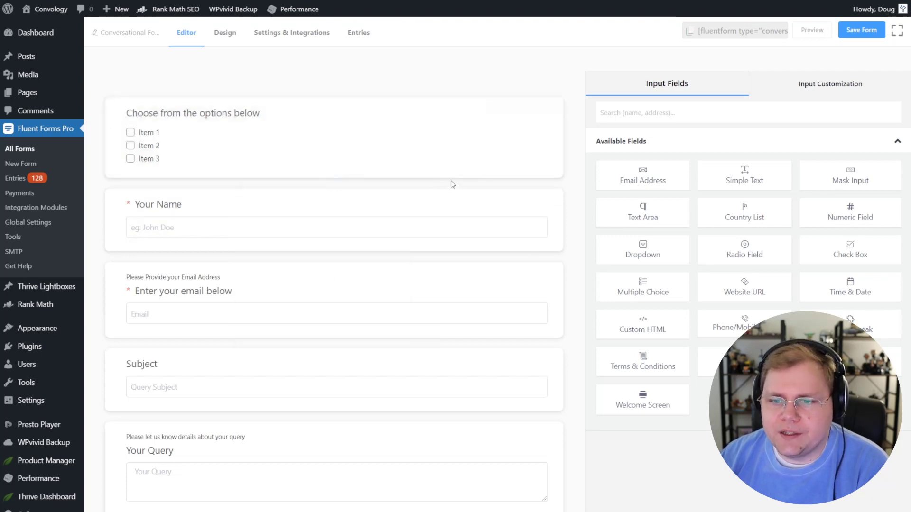
Step: Preview the form and tick Item 1, Item 2 and Item 3 on the checkbox question
{"action": "left_click", "coordinate": [821, 32]}
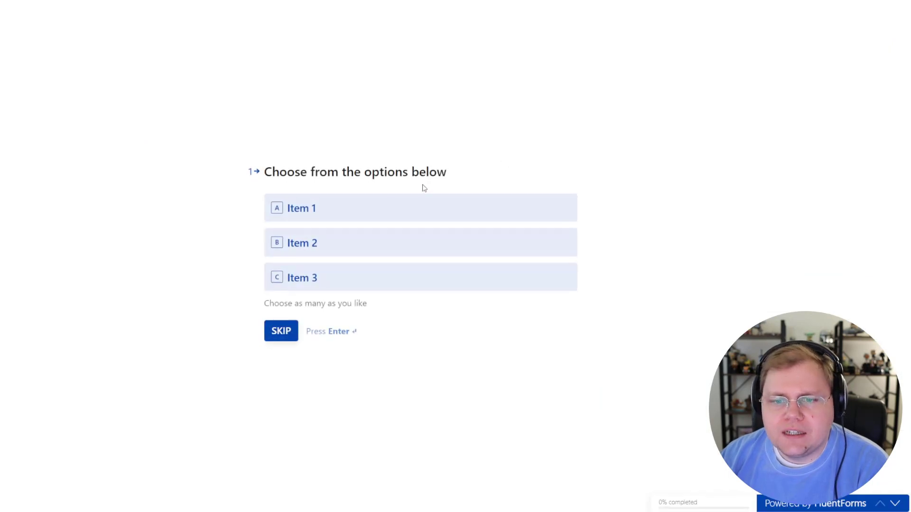
{"action": "left_click", "coordinate": [277, 215]}
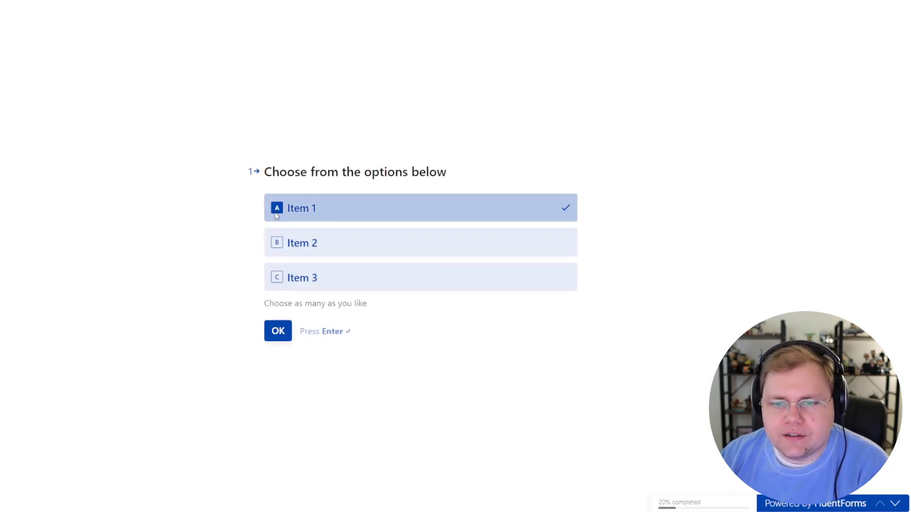
{"action": "left_click", "coordinate": [278, 247]}
{"action": "left_click", "coordinate": [280, 282]}
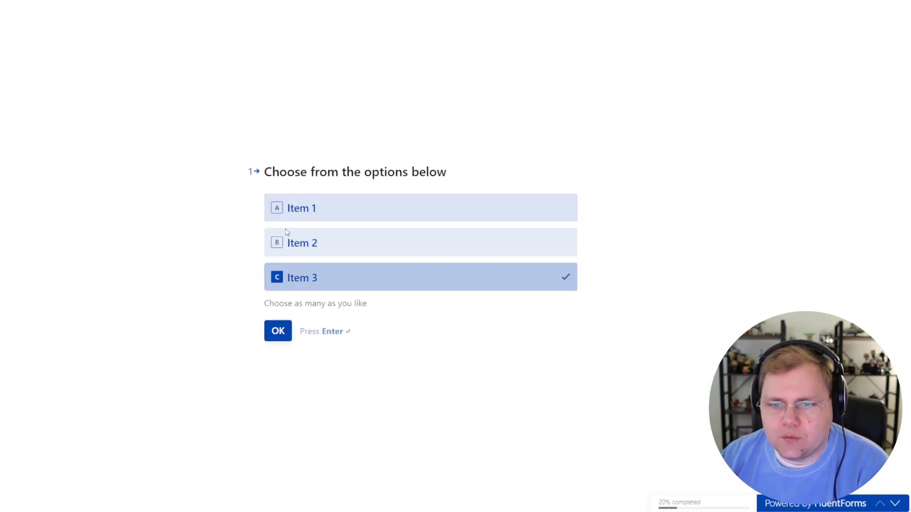
{"action": "left_click_drag", "start_coordinate": [264, 304], "coordinate": [369, 306]}
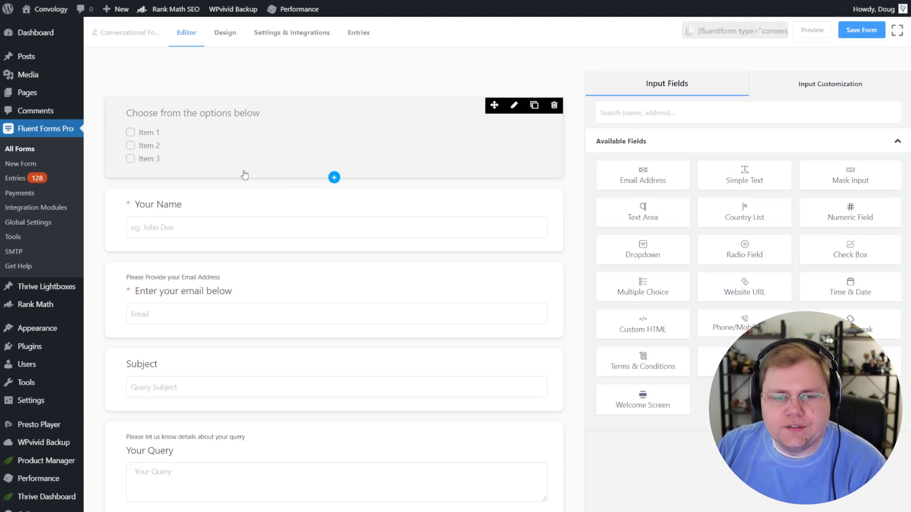
Step: Open the Check Box question's settings and expand its Advanced Options
{"action": "left_click", "coordinate": [227, 123]}
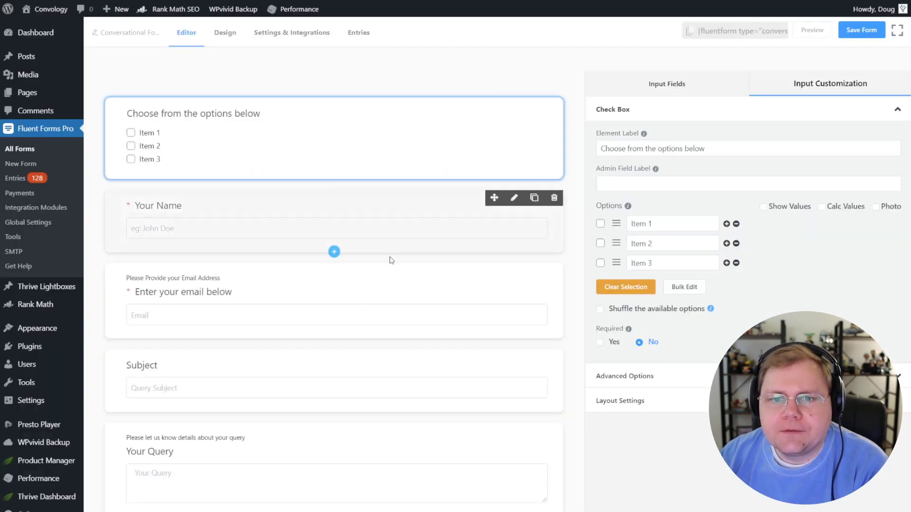
{"action": "left_click", "coordinate": [674, 378]}
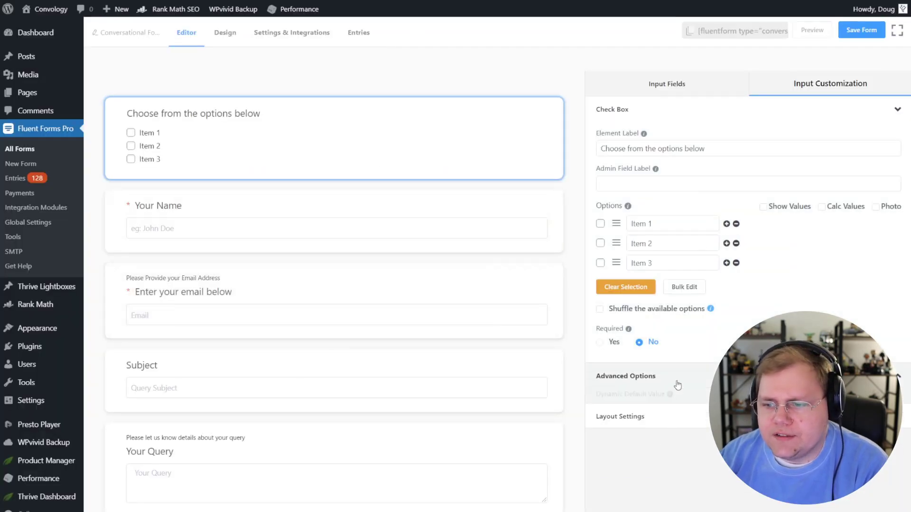
{"action": "left_click", "coordinate": [225, 39]}
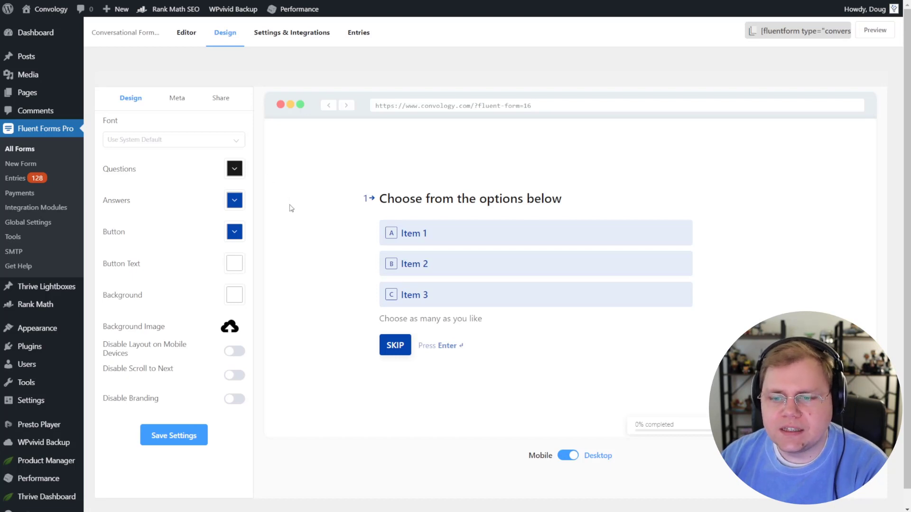
Step: Set the question colour to #2F2E41 and paste a dark colour code into the button colour
{"action": "left_click", "coordinate": [236, 171]}
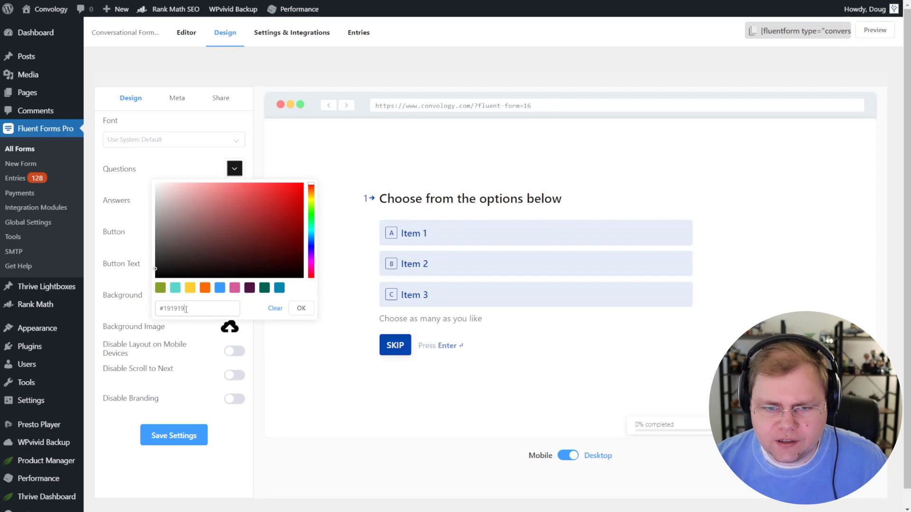
{"action": "left_click", "coordinate": [167, 307]}
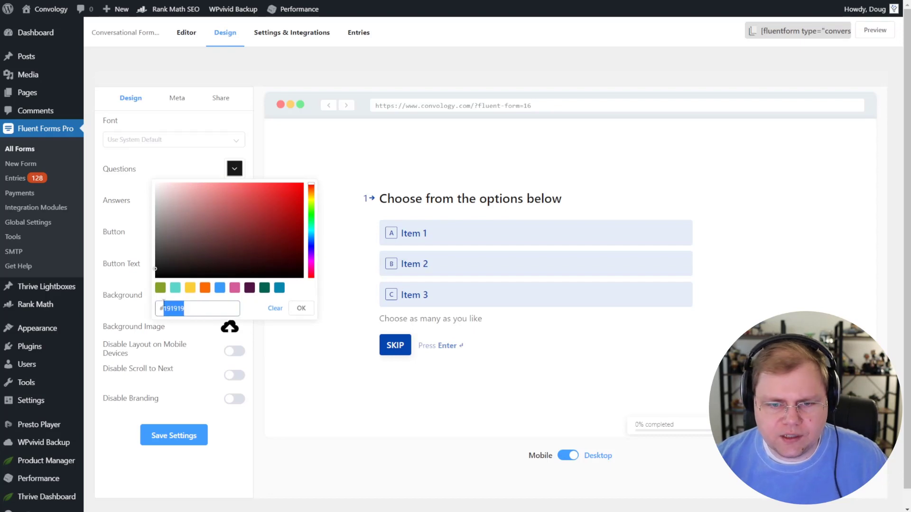
{"action": "left_click", "coordinate": [301, 308]}
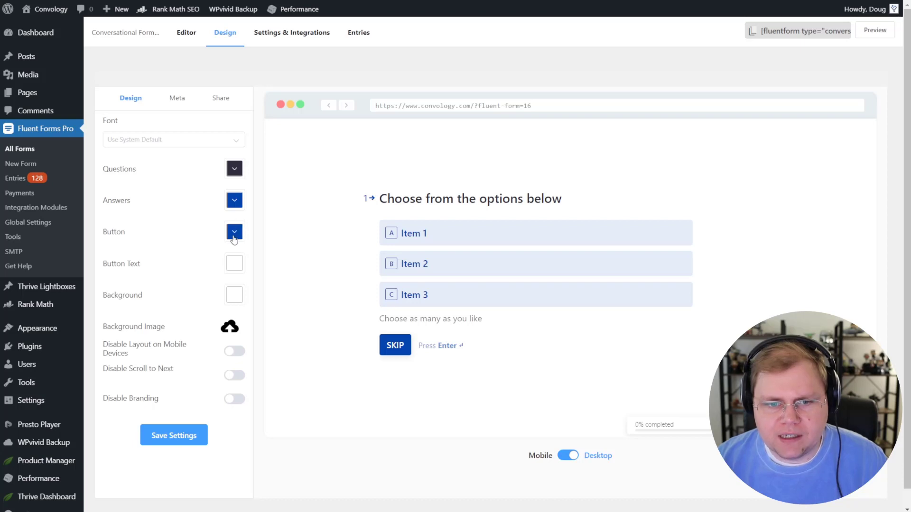
{"action": "left_click", "coordinate": [235, 232]}
{"action": "left_click_drag", "start_coordinate": [187, 372], "coordinate": [163, 373]}
{"action": "key", "text": "ctrl+v"}
{"action": "left_click", "coordinate": [295, 373]}
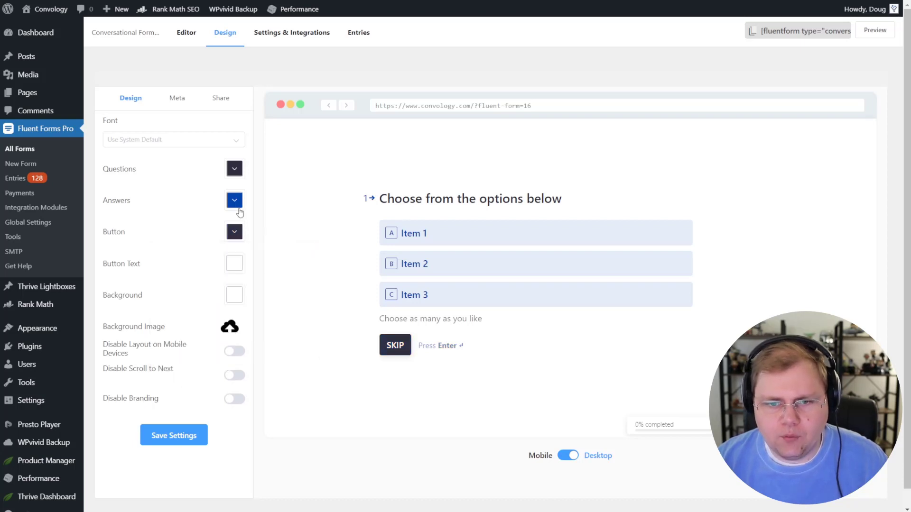
Step: Set the answers colour to #4776bb and test ticking Item 1 in the design preview
{"action": "left_click", "coordinate": [234, 200]}
{"action": "left_click_drag", "start_coordinate": [186, 340], "coordinate": [165, 339]}
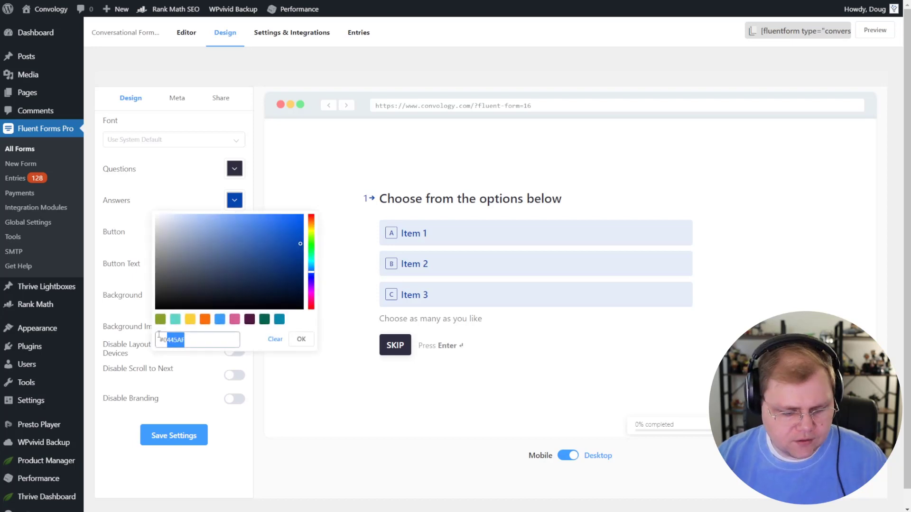
{"action": "type", "text": "04776bb"}
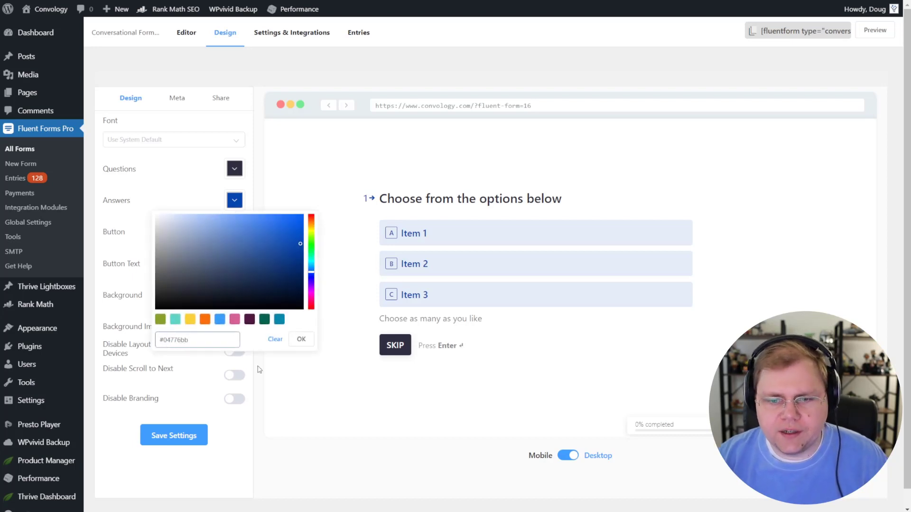
{"action": "left_click", "coordinate": [301, 339]}
{"action": "left_click", "coordinate": [233, 207]}
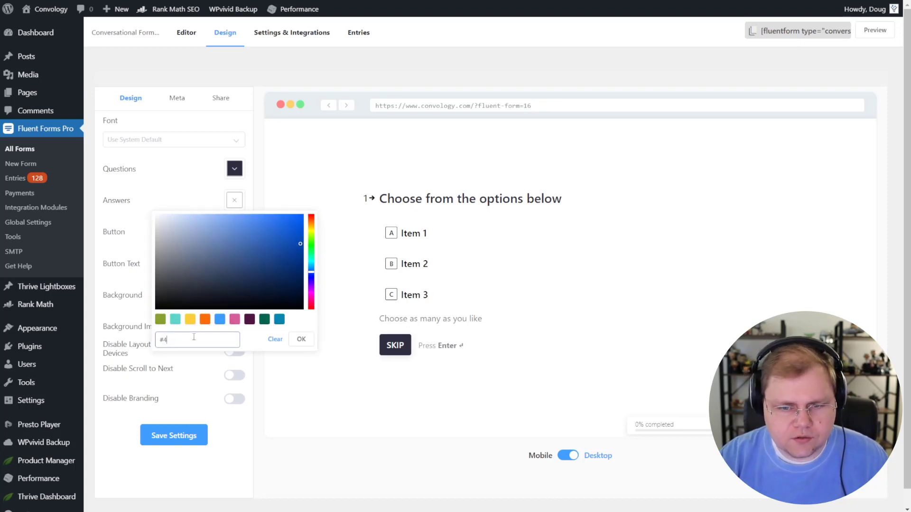
{"action": "left_click", "coordinate": [298, 340]}
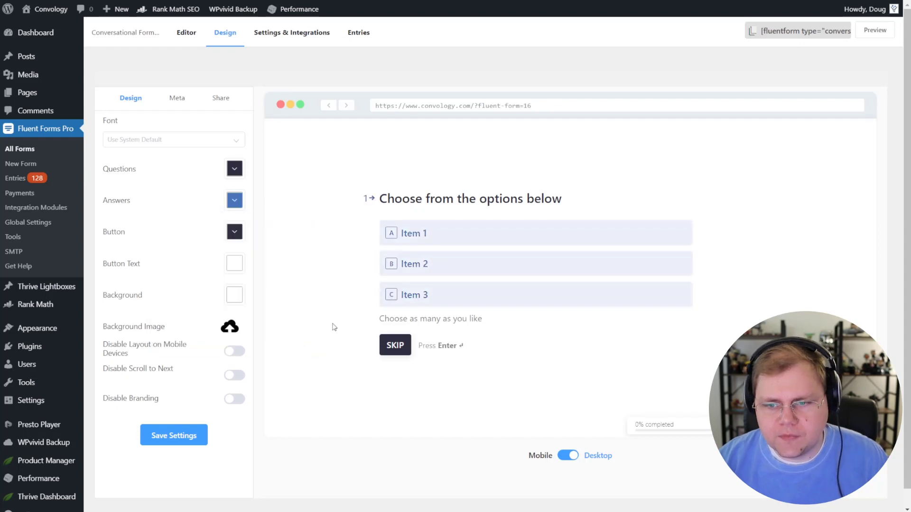
{"action": "left_click", "coordinate": [429, 234]}
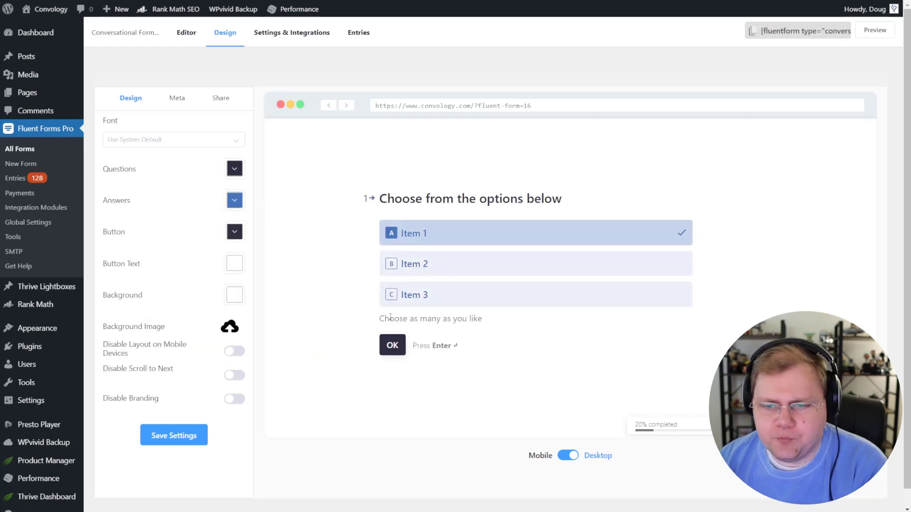
{"action": "left_click_drag", "start_coordinate": [382, 320], "coordinate": [488, 320]}
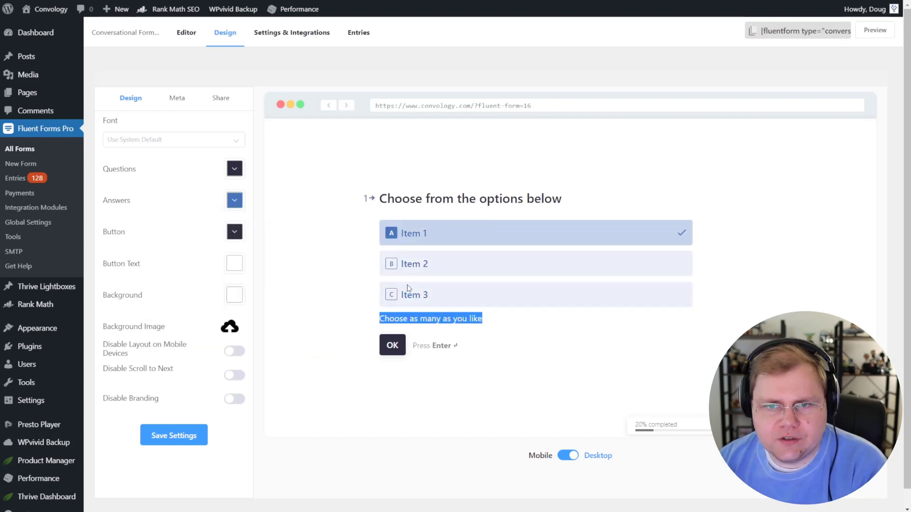
{"action": "left_click", "coordinate": [176, 105]}
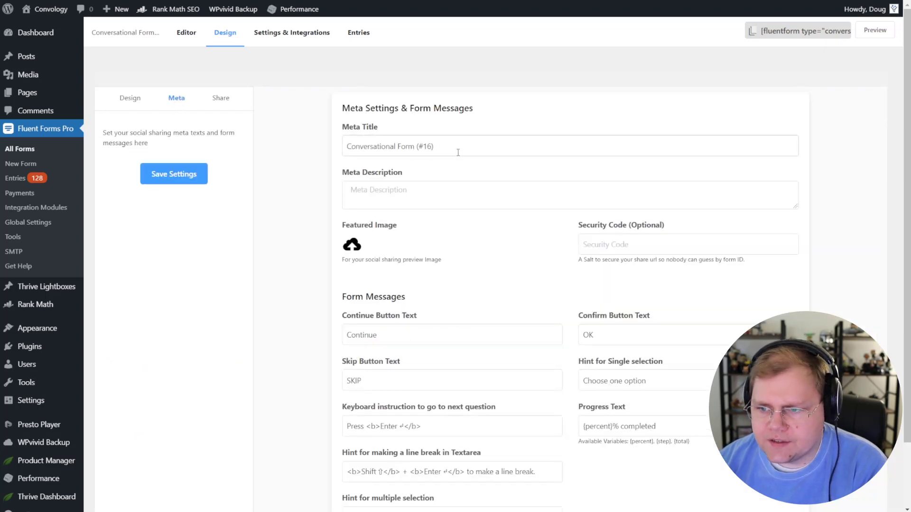
Step: Replace the multiple-selection hint with 'Choose any above' in Meta settings and save it
{"action": "scroll", "coordinate": [458, 155], "scroll_direction": "down", "scroll_amount": 2}
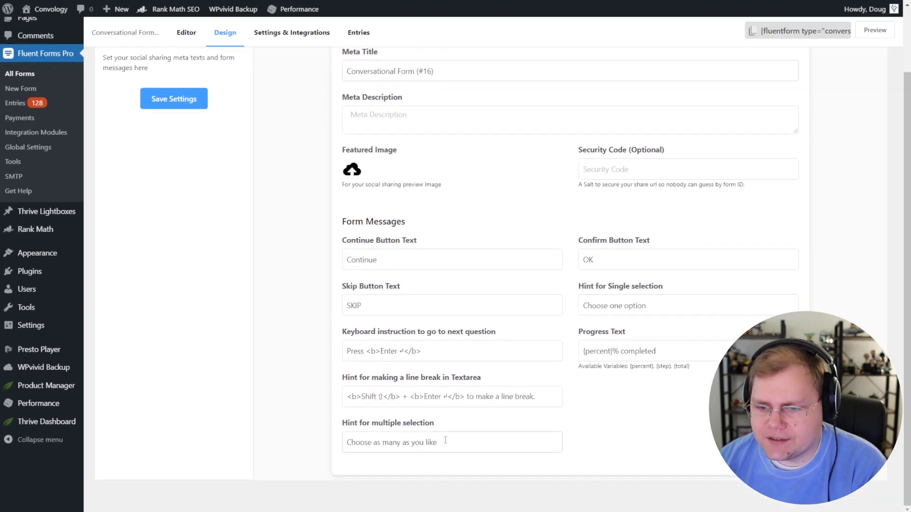
{"action": "left_click_drag", "start_coordinate": [445, 441], "coordinate": [326, 449]}
{"action": "type", "text": "Choose any above"}
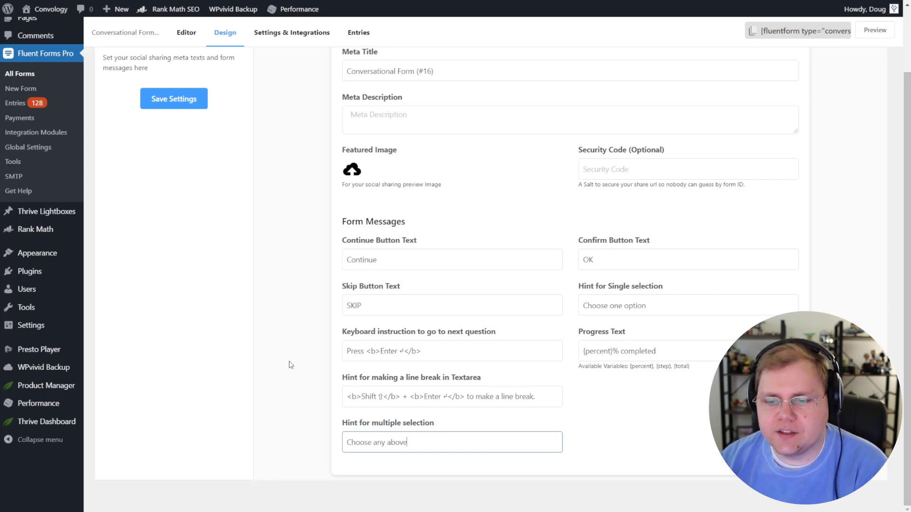
{"action": "left_click", "coordinate": [307, 359]}
{"action": "scroll", "coordinate": [360, 353], "scroll_direction": "up", "scroll_amount": 2}
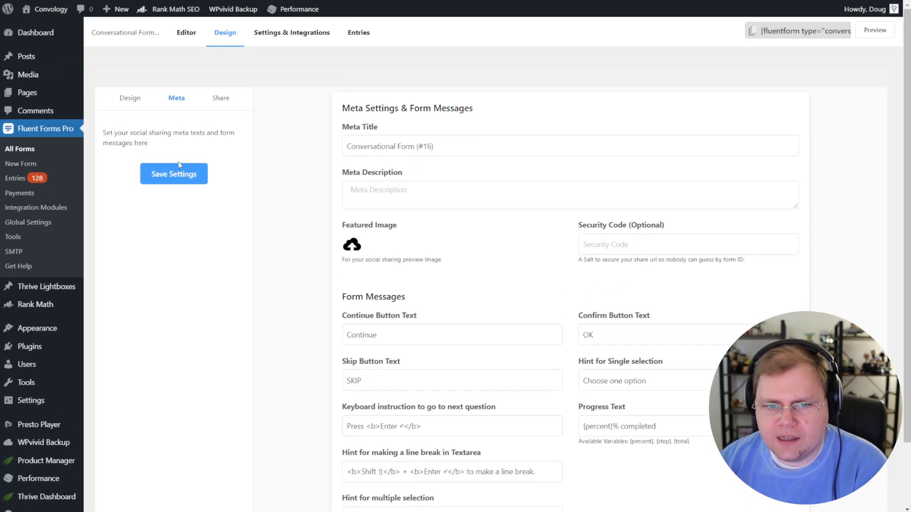
{"action": "left_click", "coordinate": [131, 108]}
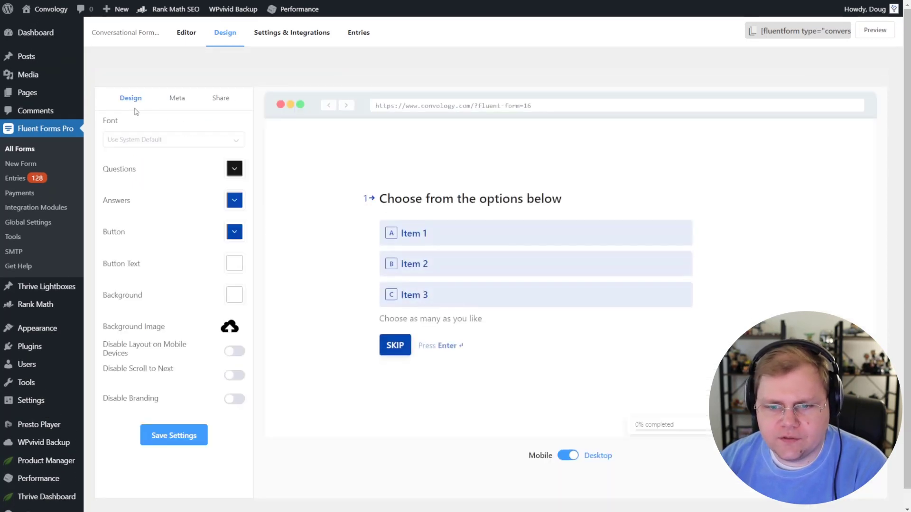
{"action": "left_click", "coordinate": [172, 100]}
{"action": "scroll", "coordinate": [472, 294], "scroll_direction": "down", "scroll_amount": 2}
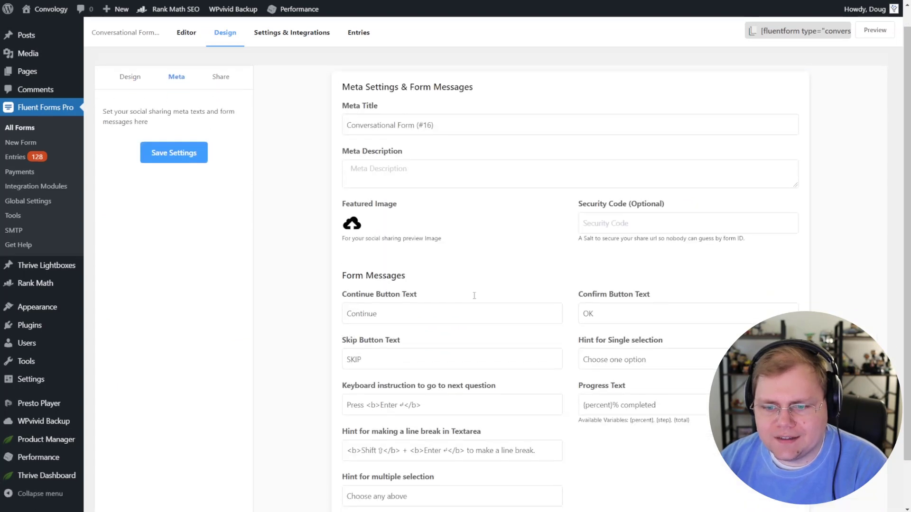
{"action": "scroll", "coordinate": [436, 446], "scroll_direction": "up", "scroll_amount": 2}
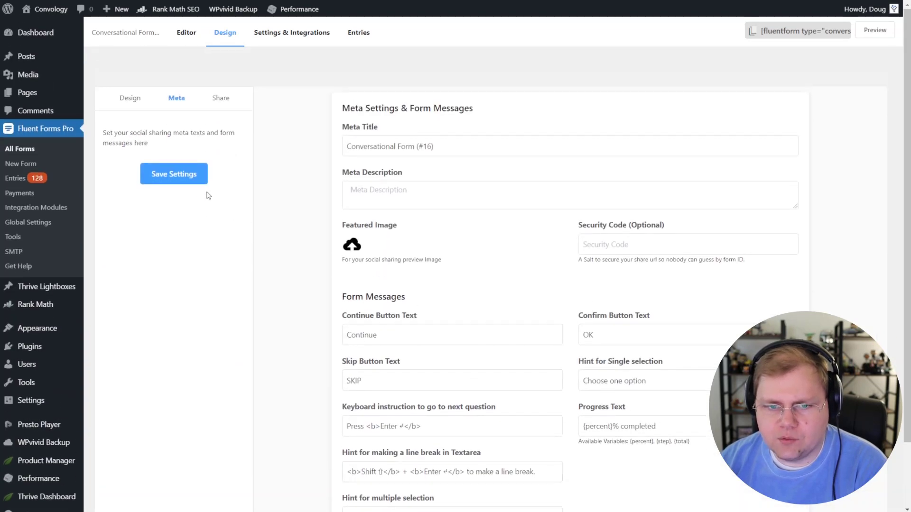
{"action": "left_click", "coordinate": [189, 174]}
{"action": "left_click", "coordinate": [129, 98]}
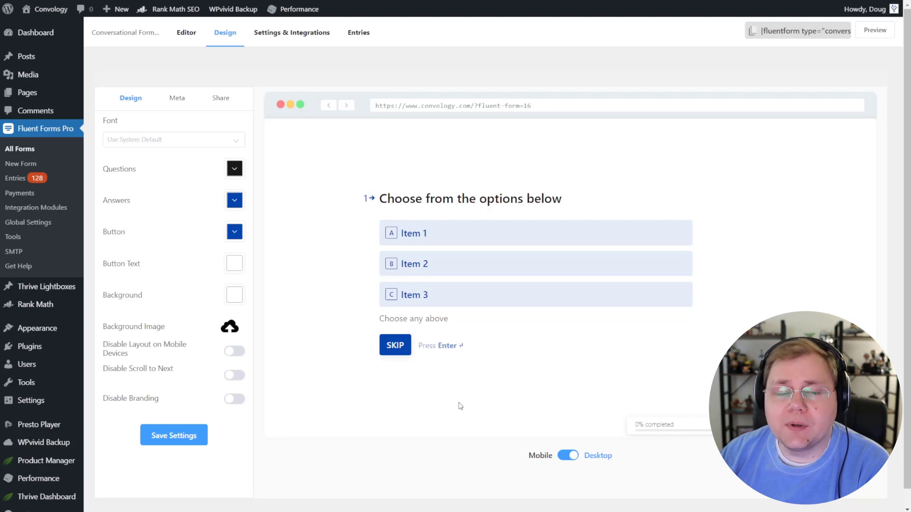
Step: Hide the branding bar and set the question colour to dark navy #2F2E41
{"action": "left_click", "coordinate": [235, 400]}
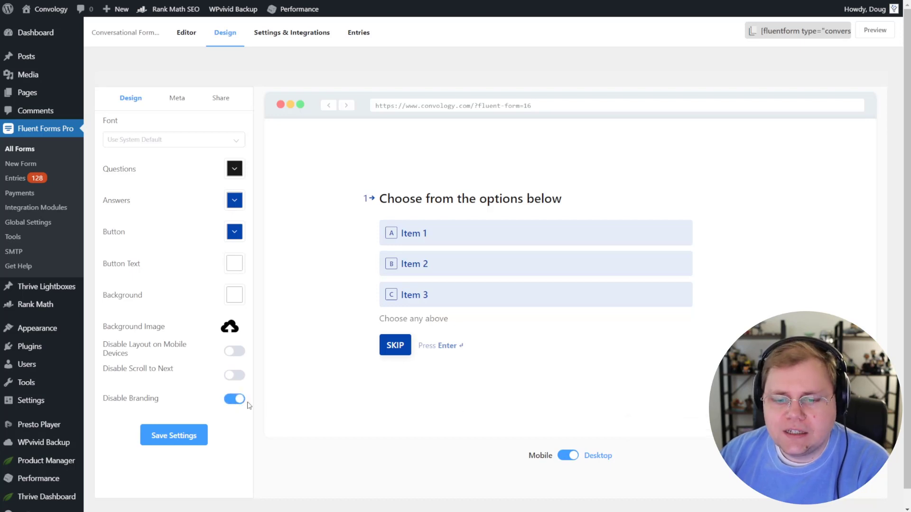
{"action": "left_click", "coordinate": [235, 173]}
{"action": "left_click", "coordinate": [198, 308]}
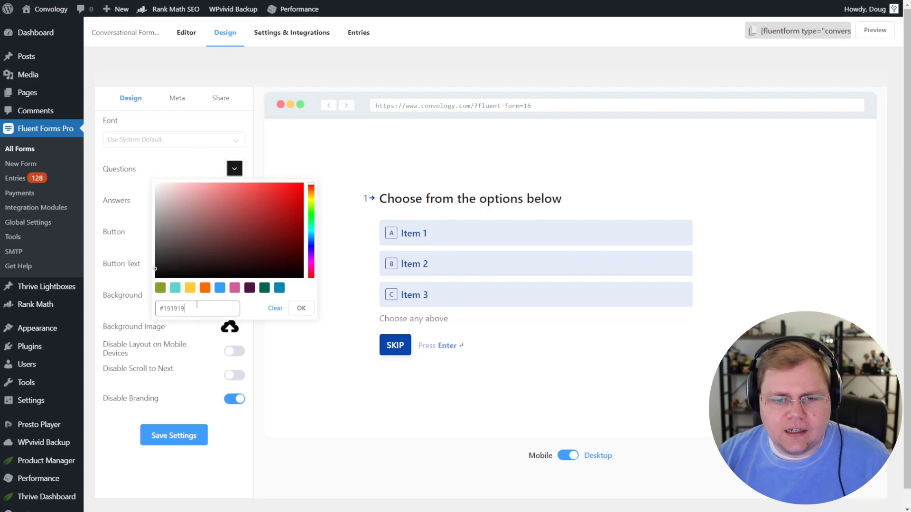
{"action": "key", "text": "ctrl+a"}
{"action": "type", "text": "2F2E41"}
{"action": "left_click", "coordinate": [301, 308]}
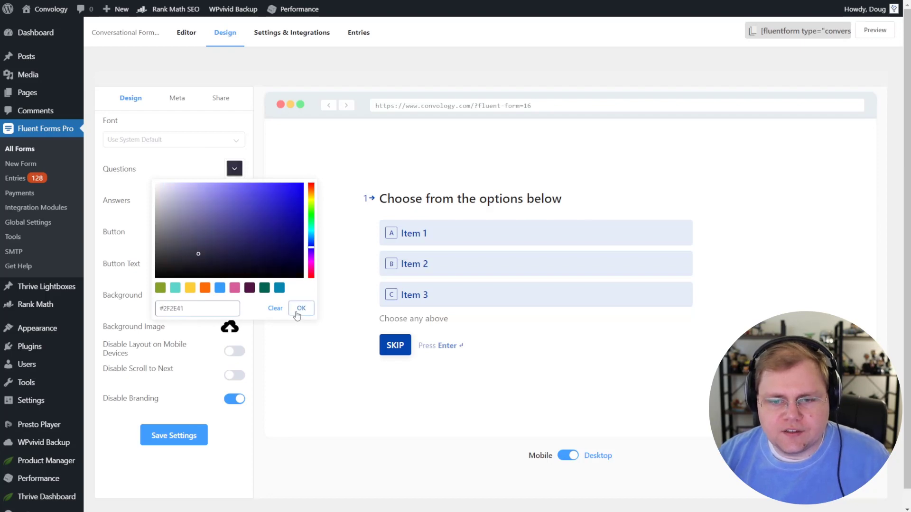
Step: Set the button colour to #2F2E41
{"action": "left_click", "coordinate": [234, 232]}
{"action": "left_click", "coordinate": [197, 371]}
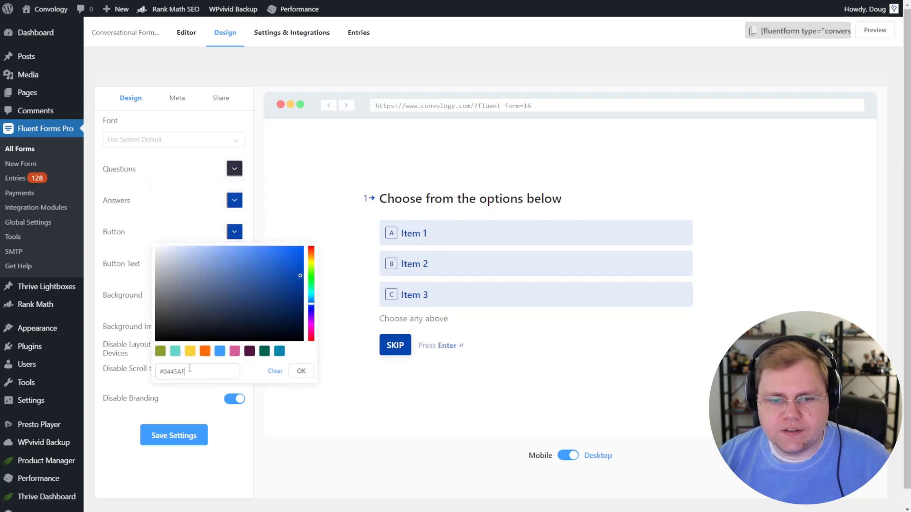
{"action": "key", "text": "ctrl+a"}
{"action": "type", "text": "2F2E41"}
{"action": "left_click", "coordinate": [301, 371]}
Step: Set the answers colour to #4776bb and save the design settings
{"action": "left_click", "coordinate": [234, 199]}
{"action": "left_click", "coordinate": [161, 339]}
{"action": "key", "text": "ctrl+a"}
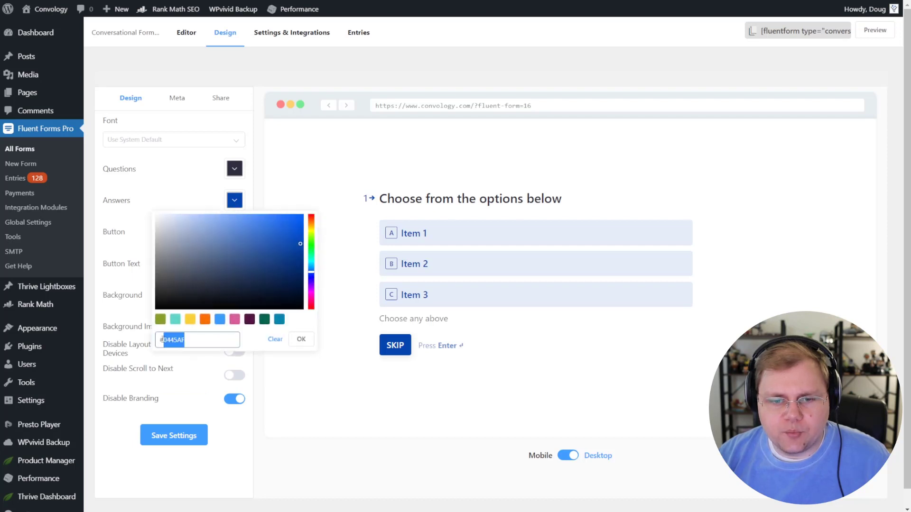
{"action": "type", "text": "4776bb"}
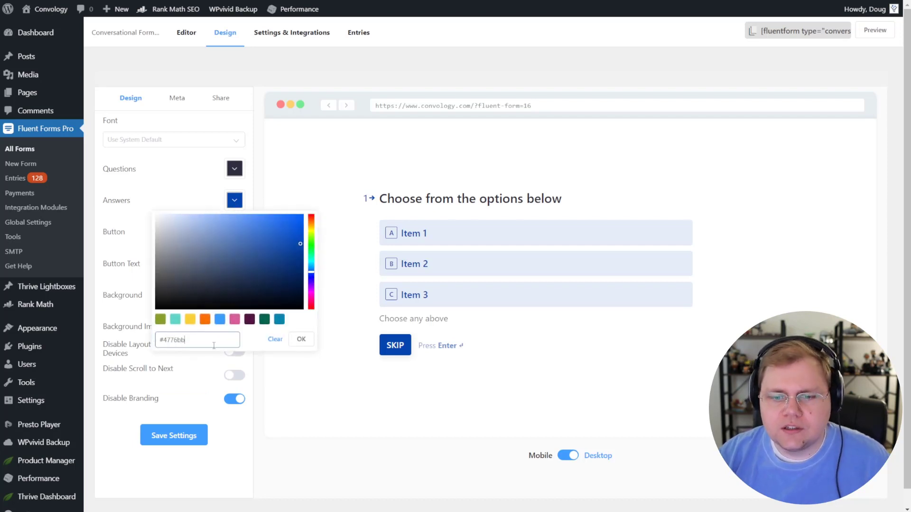
{"action": "left_click", "coordinate": [294, 345]}
{"action": "left_click", "coordinate": [173, 436]}
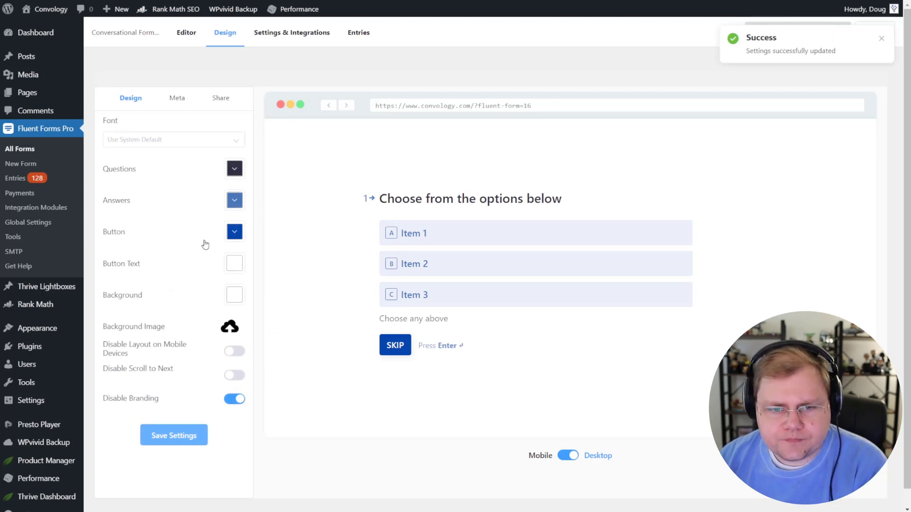
Step: Add the missing '#' to the button hex so the Skip button shows #2F2E41
{"action": "left_click", "coordinate": [234, 231]}
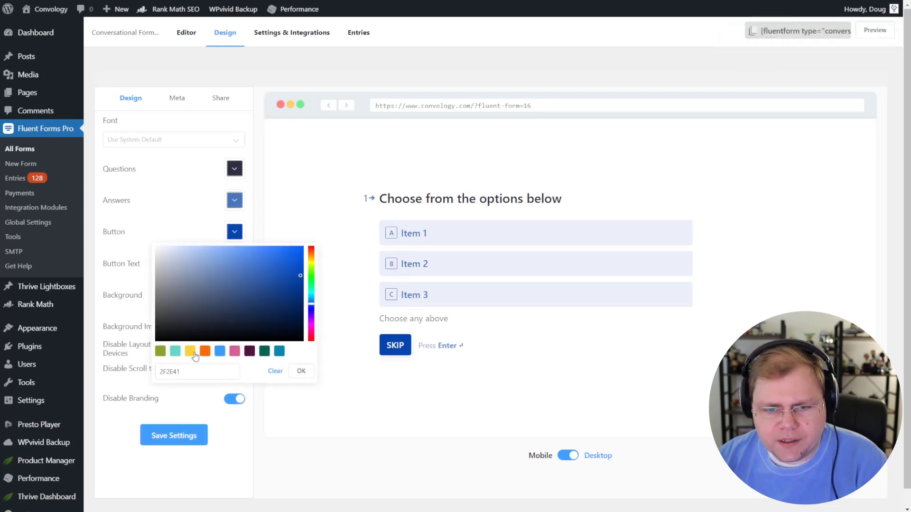
{"action": "left_click", "coordinate": [158, 372]}
{"action": "type", "text": "#"}
{"action": "left_click", "coordinate": [300, 371]}
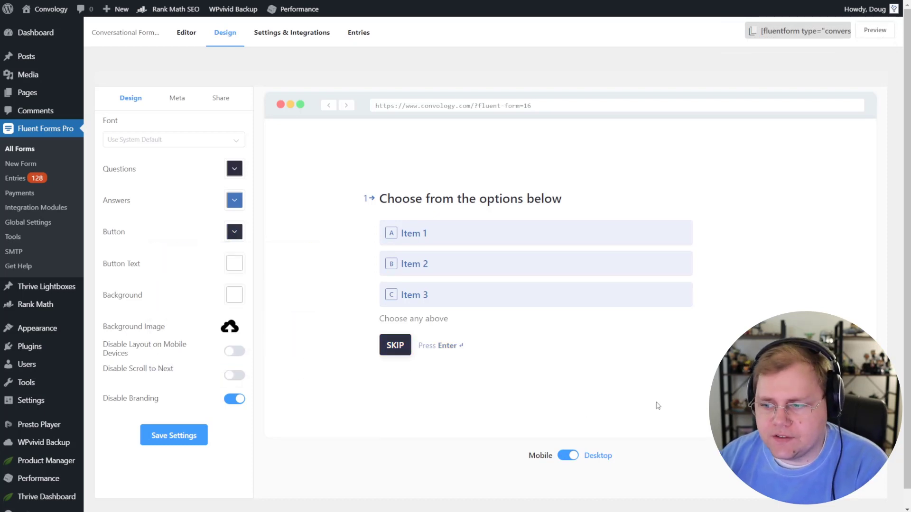
{"action": "left_click", "coordinate": [568, 456]}
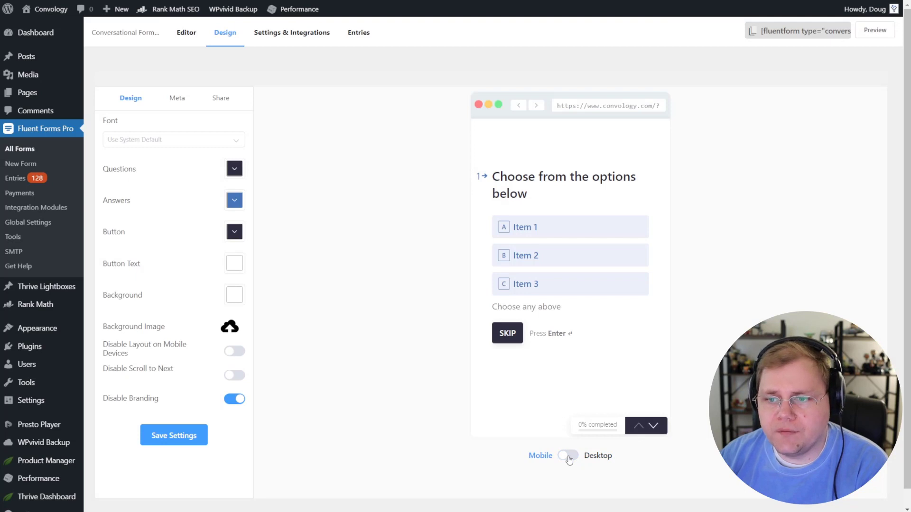
{"action": "left_click", "coordinate": [568, 456]}
{"action": "left_click", "coordinate": [569, 457]}
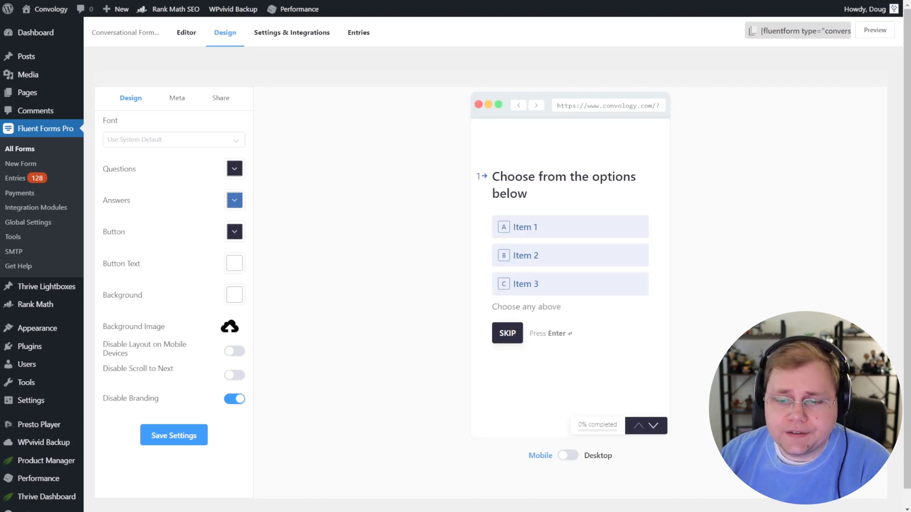
{"action": "left_click", "coordinate": [587, 455]}
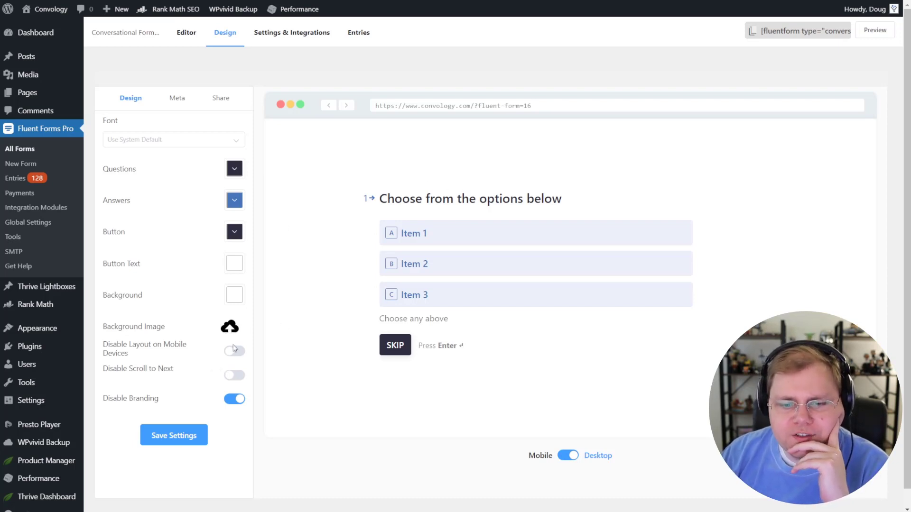
Step: Toggle Disable Scroll to Next on and back off, choose the Roboto font, and save
{"action": "left_click", "coordinate": [234, 374]}
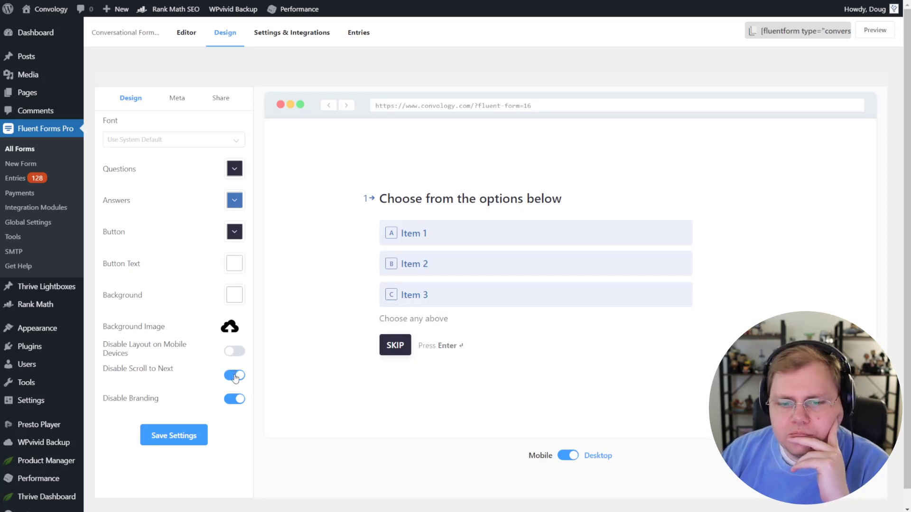
{"action": "left_click", "coordinate": [235, 376]}
{"action": "scroll", "coordinate": [536, 401], "scroll_direction": "down", "scroll_amount": 1}
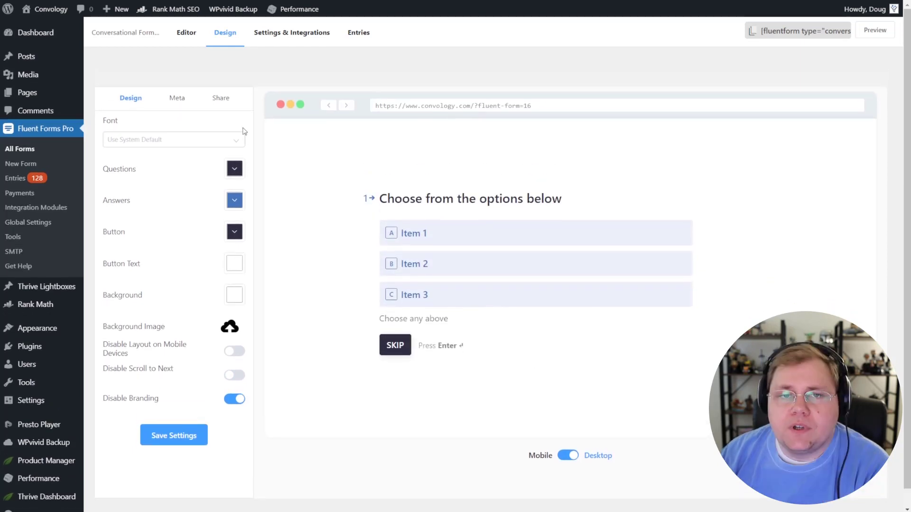
{"action": "left_click", "coordinate": [236, 141]}
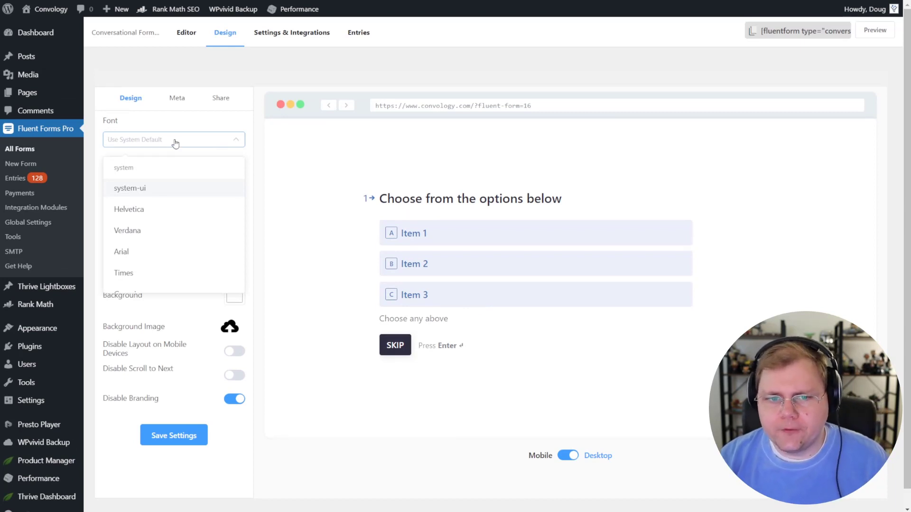
{"action": "type", "text": "roboto"}
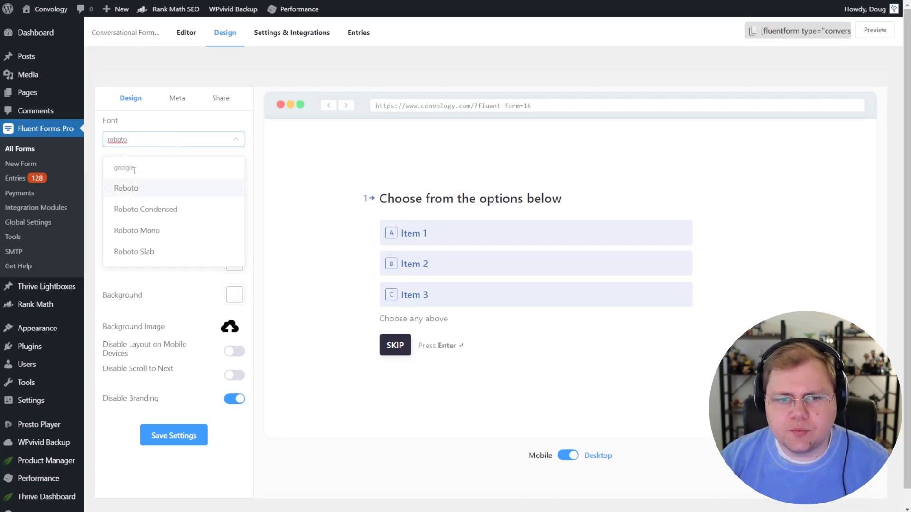
{"action": "left_click", "coordinate": [129, 189]}
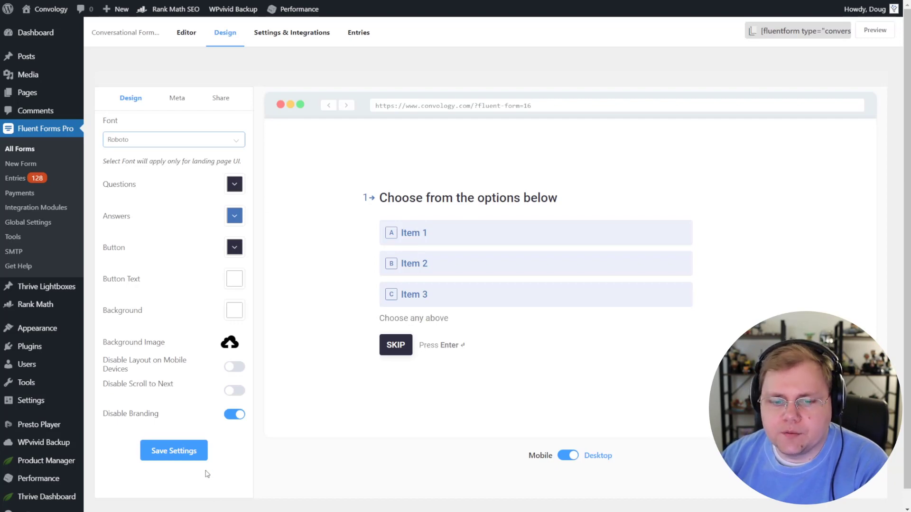
{"action": "left_click", "coordinate": [203, 455]}
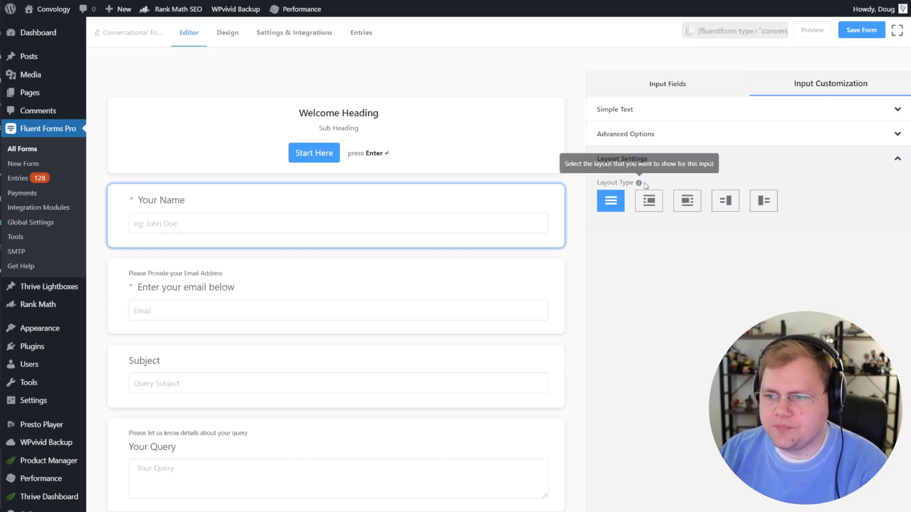
Step: Try the image layout types beside Your Name, keeping the image filling the right half
{"action": "left_click", "coordinate": [650, 203]}
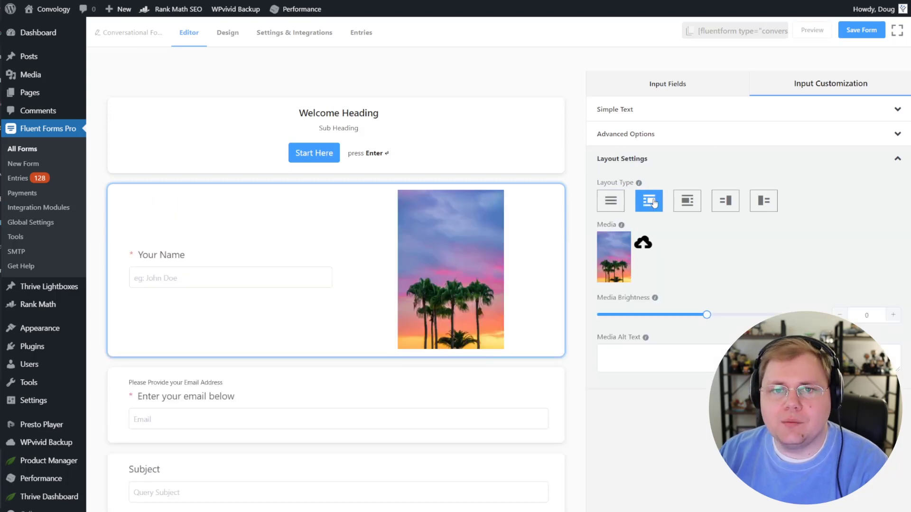
{"action": "left_click", "coordinate": [693, 204]}
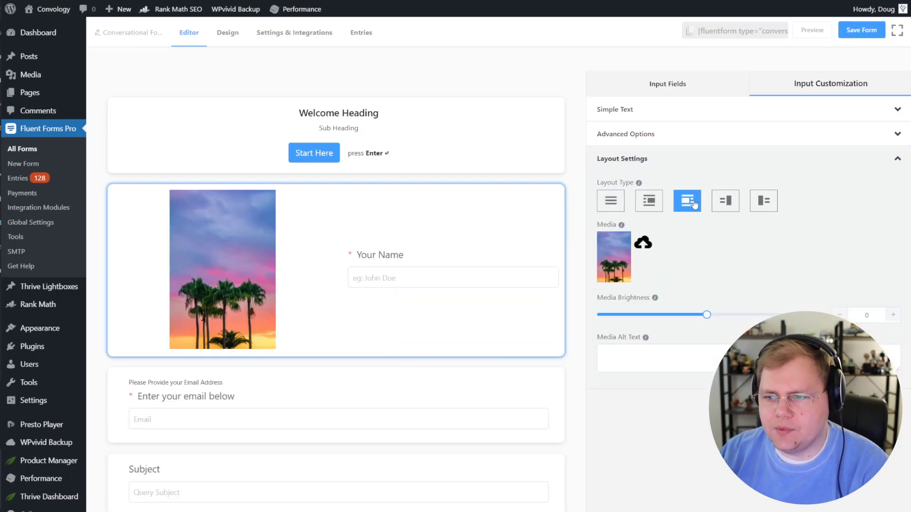
{"action": "left_click", "coordinate": [726, 205]}
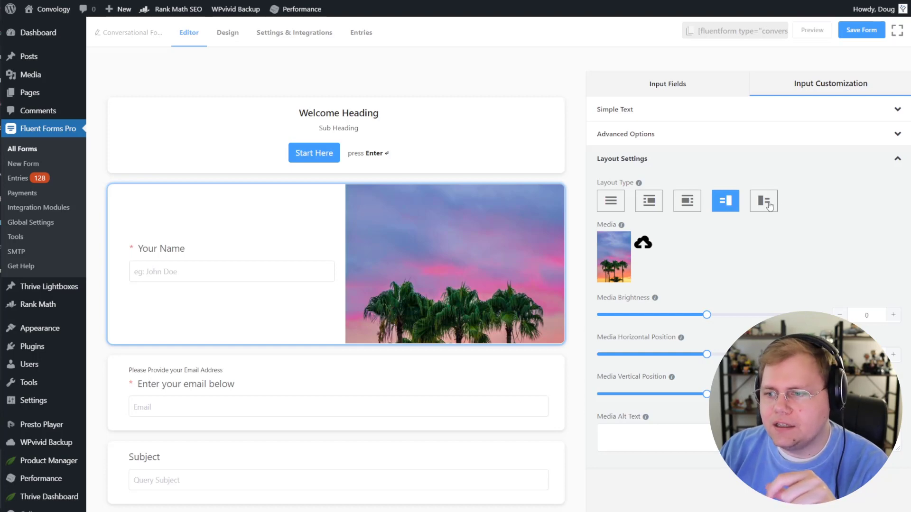
{"action": "left_click", "coordinate": [765, 204]}
{"action": "left_click", "coordinate": [729, 204]}
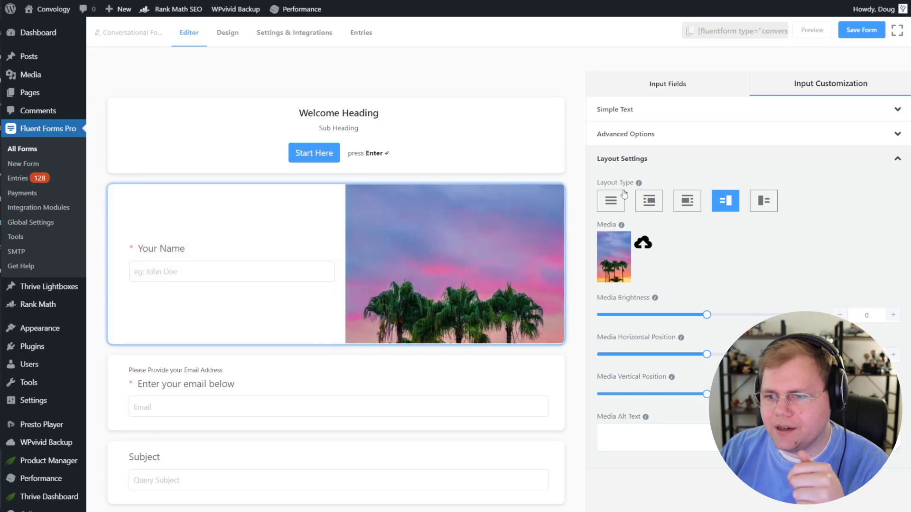
Step: Save the form, preview it full-page and start it to reach Your Name
{"action": "left_click", "coordinate": [857, 32]}
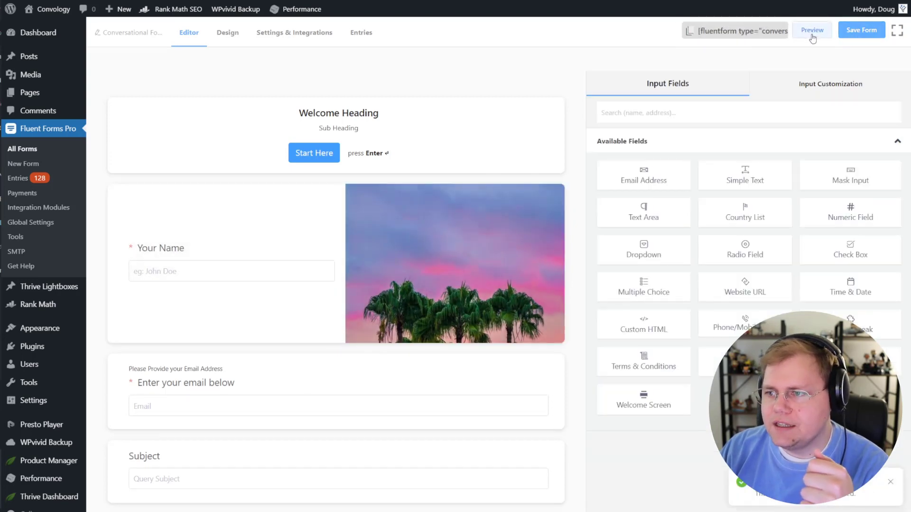
{"action": "left_click", "coordinate": [811, 29]}
{"action": "left_click", "coordinate": [429, 281]}
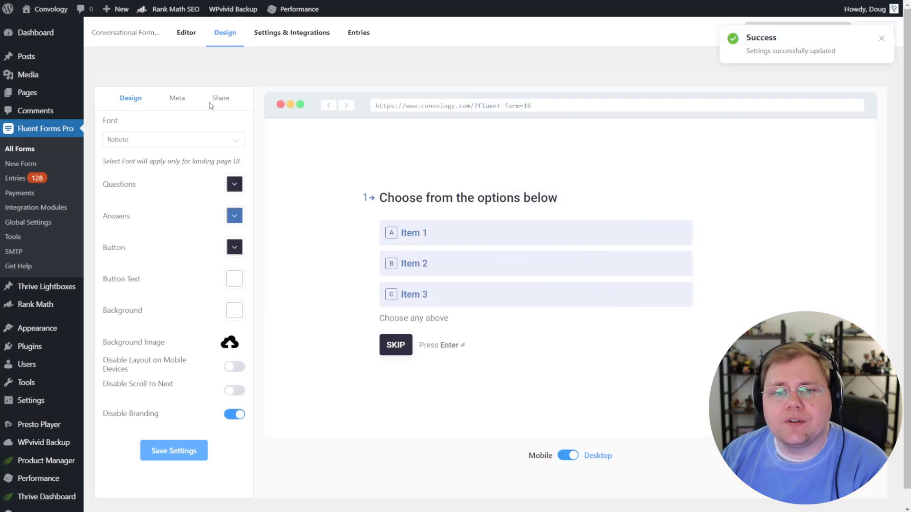
Step: Copy the form's direct URL from the Share options and open the form from it
{"action": "left_click", "coordinate": [211, 103]}
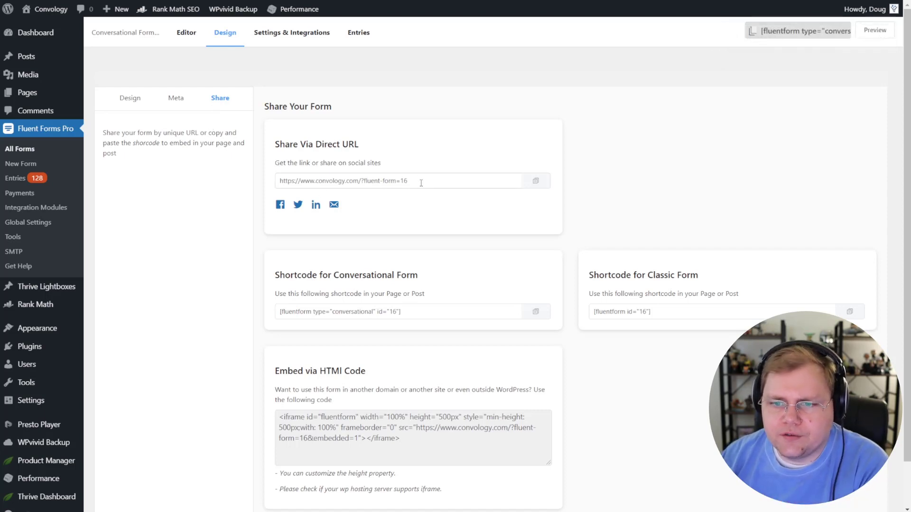
{"action": "left_click", "coordinate": [535, 184]}
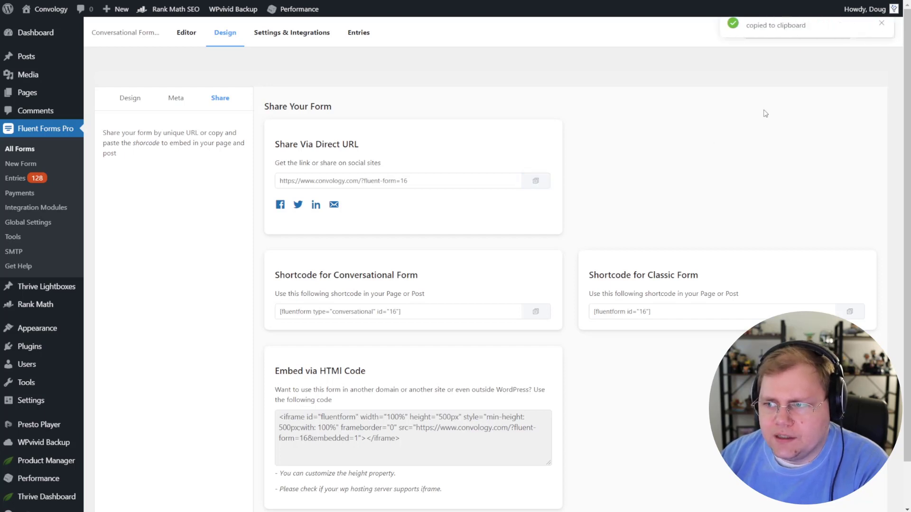
{"action": "left_click", "coordinate": [874, 30]}
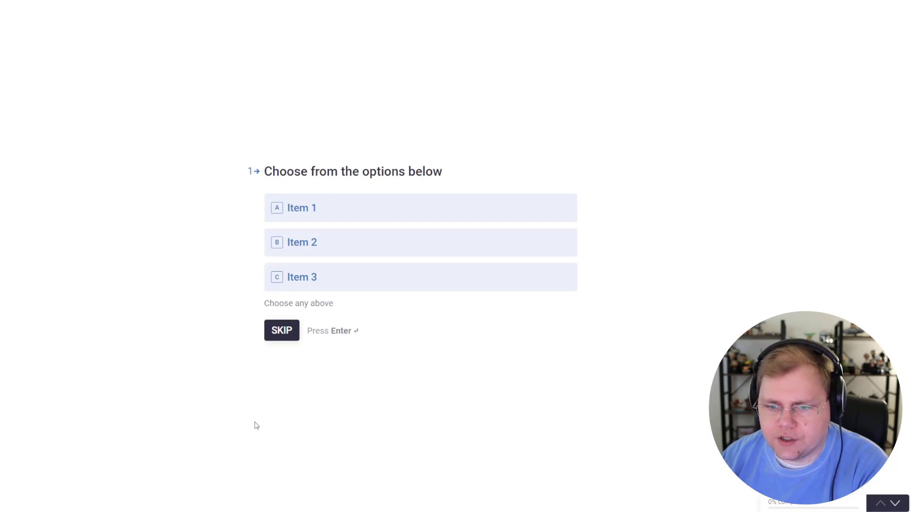
Step: Answer the form by picking Items 1 and 2, then entering a test name and email address
{"action": "left_click", "coordinate": [327, 202]}
{"action": "left_click", "coordinate": [318, 244]}
{"action": "left_click", "coordinate": [276, 332]}
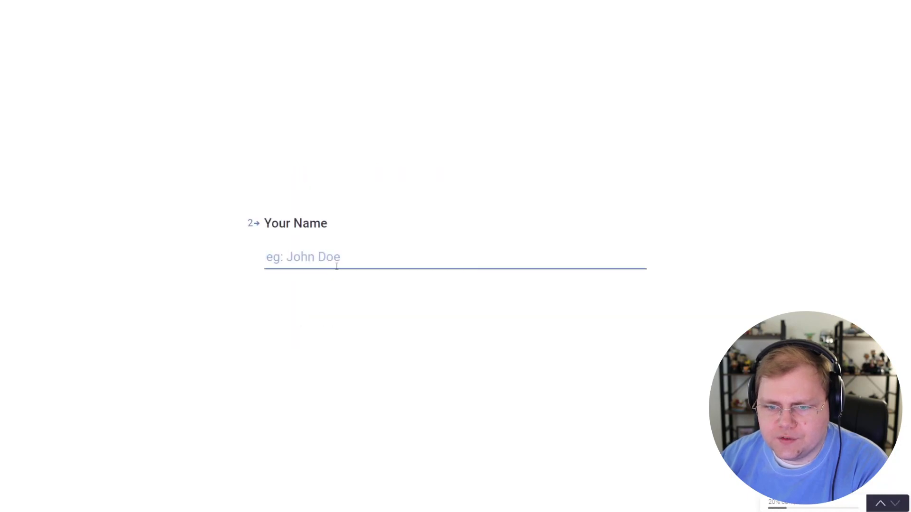
{"action": "type", "text": "DOug"}
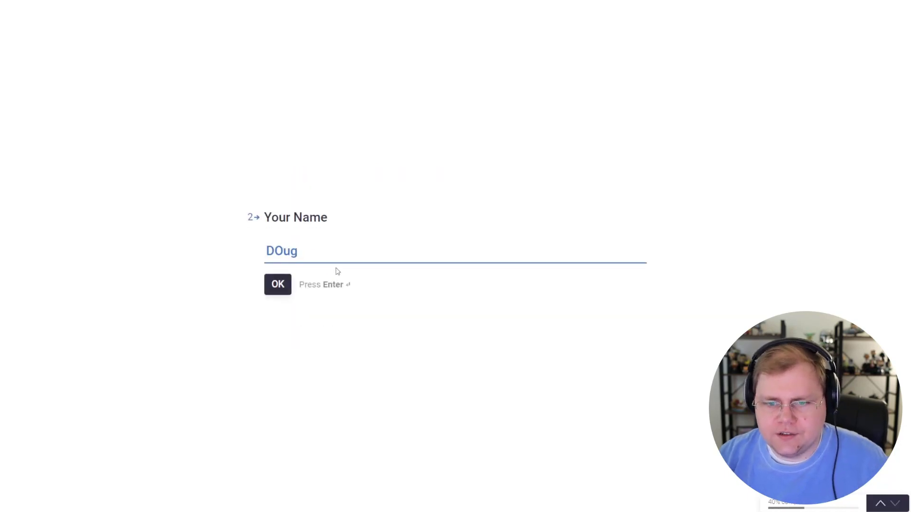
{"action": "key", "text": "ctrl+a"}
{"action": "type", "text": "Doug"}
{"action": "key", "text": "Return"}
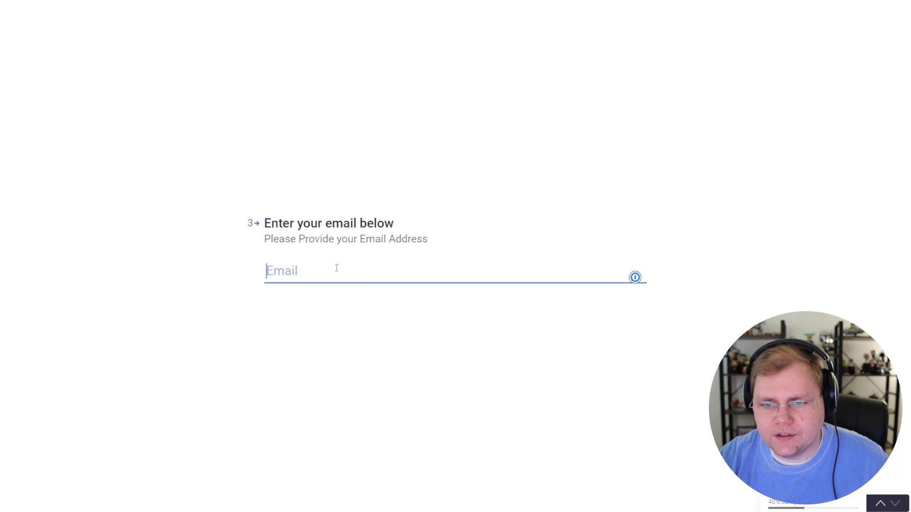
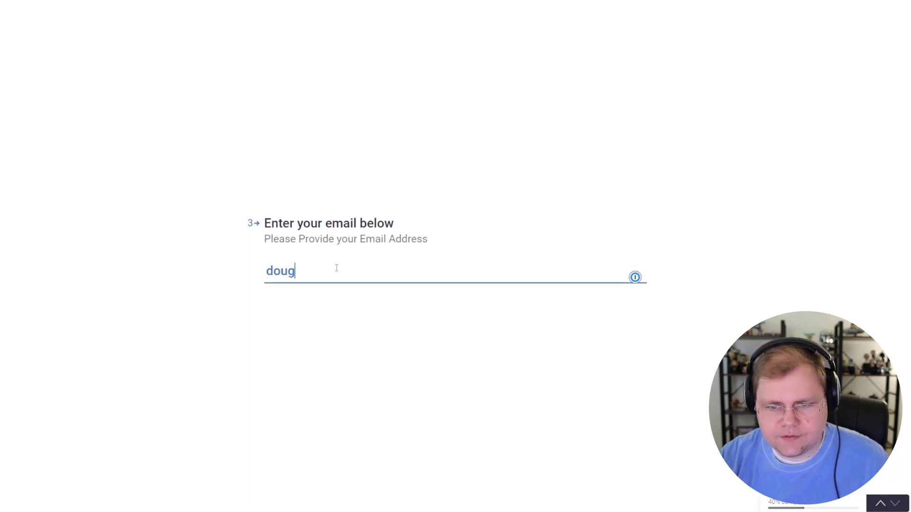
{"action": "key", "text": "Return"}
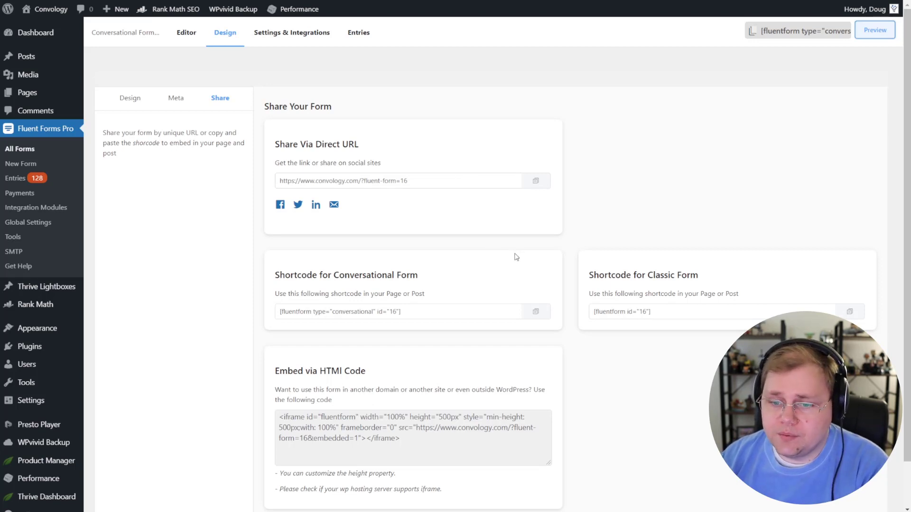
Step: Paste the copied conversational form shortcode into a new Text block on the page
{"action": "left_click", "coordinate": [536, 318]}
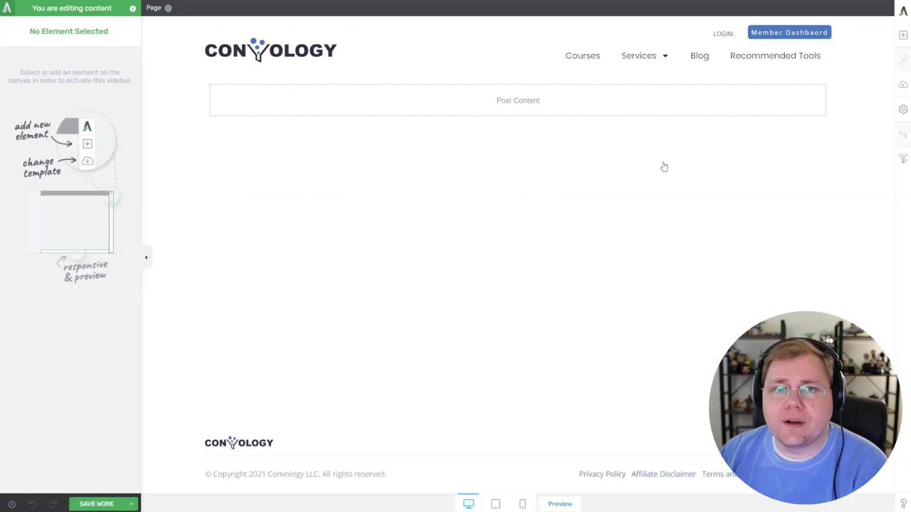
{"action": "left_click", "coordinate": [902, 35]}
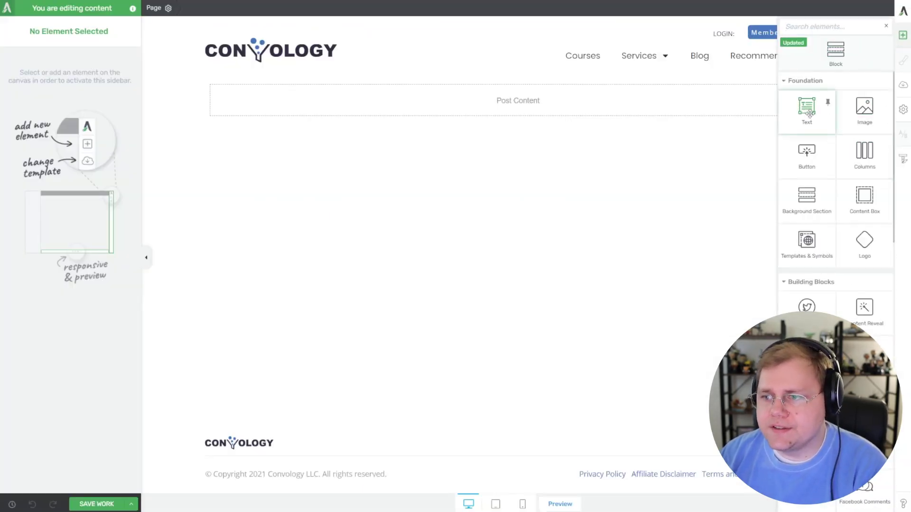
{"action": "left_click_drag", "start_coordinate": [807, 111], "coordinate": [555, 114]}
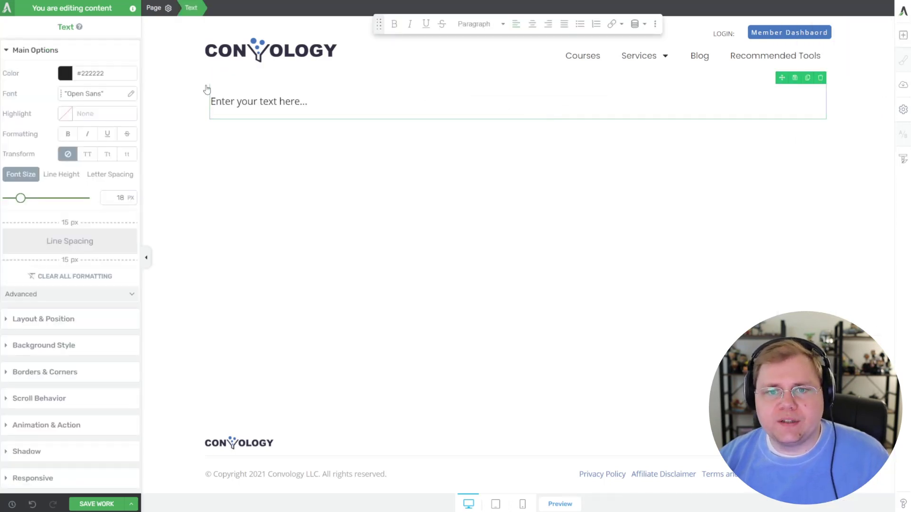
{"action": "key", "text": "ctrl+v"}
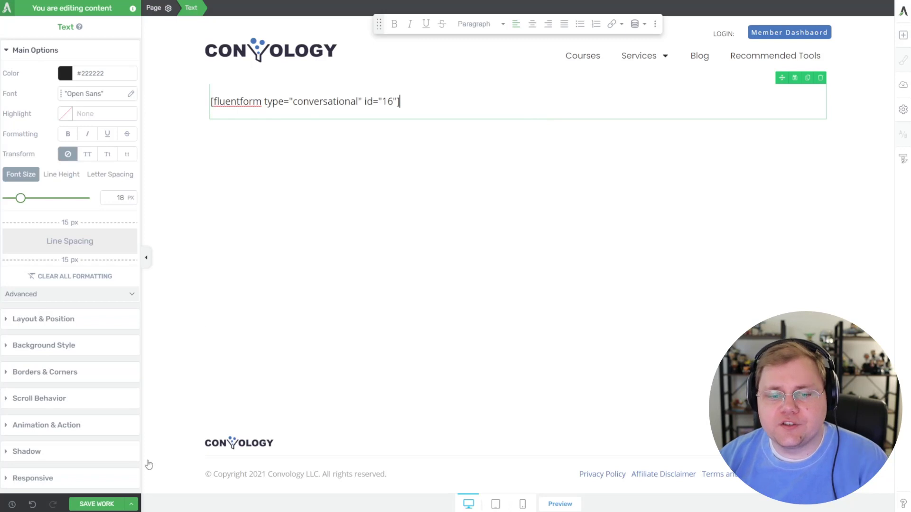
Step: Save and preview the page, ticking Items 1 and 2 and continuing to the name question
{"action": "left_click", "coordinate": [97, 504]}
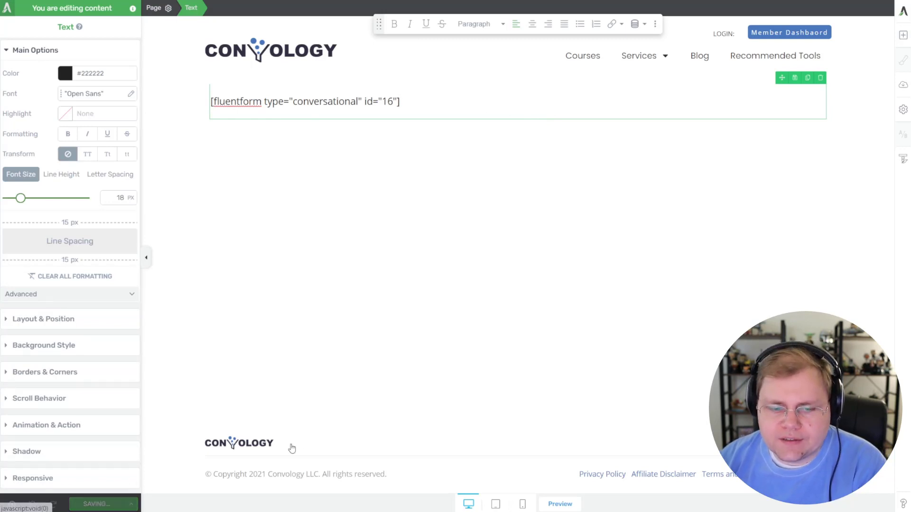
{"action": "left_click", "coordinate": [560, 504]}
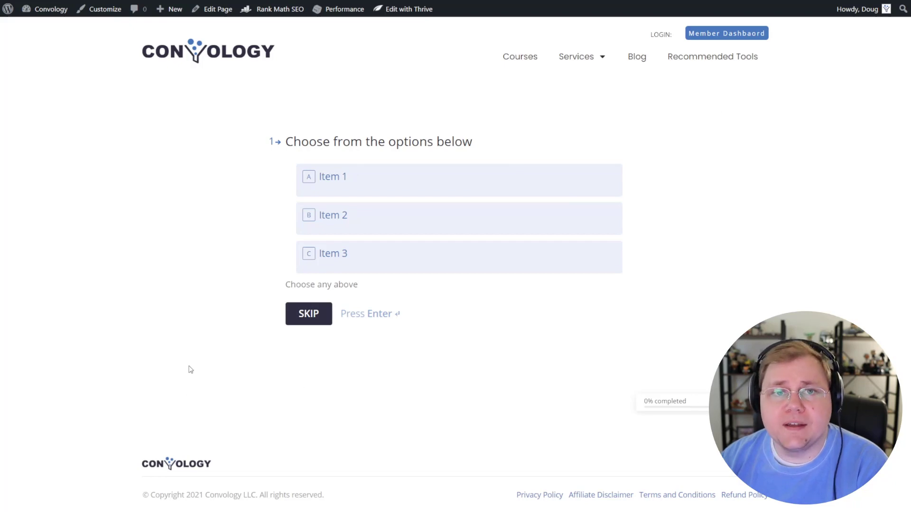
{"action": "left_click", "coordinate": [346, 185]}
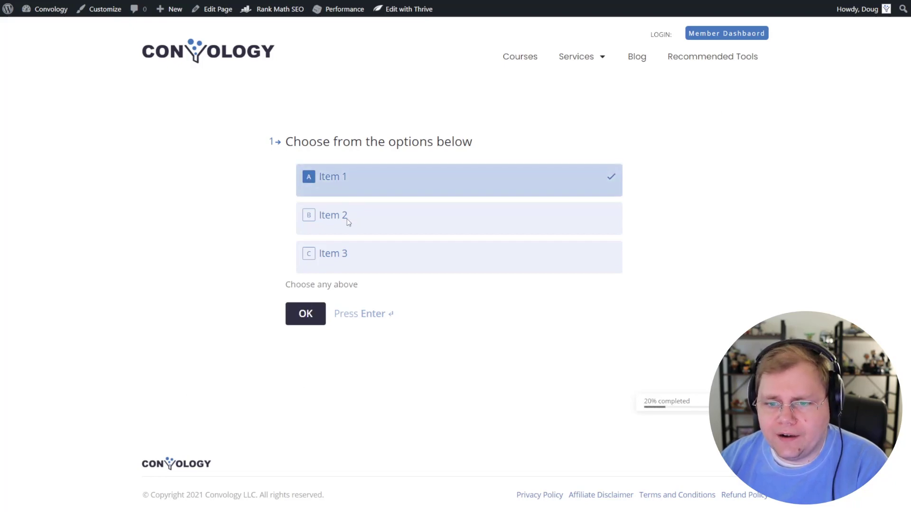
{"action": "left_click", "coordinate": [348, 220]}
{"action": "left_click", "coordinate": [308, 319]}
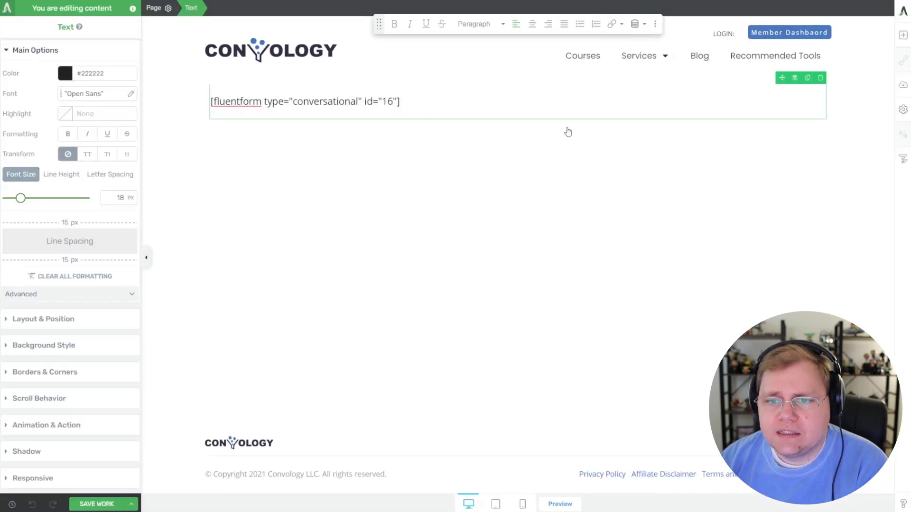
Step: Add a Content Box below the shortcode and move the shortcode Text element into it
{"action": "left_click", "coordinate": [903, 36]}
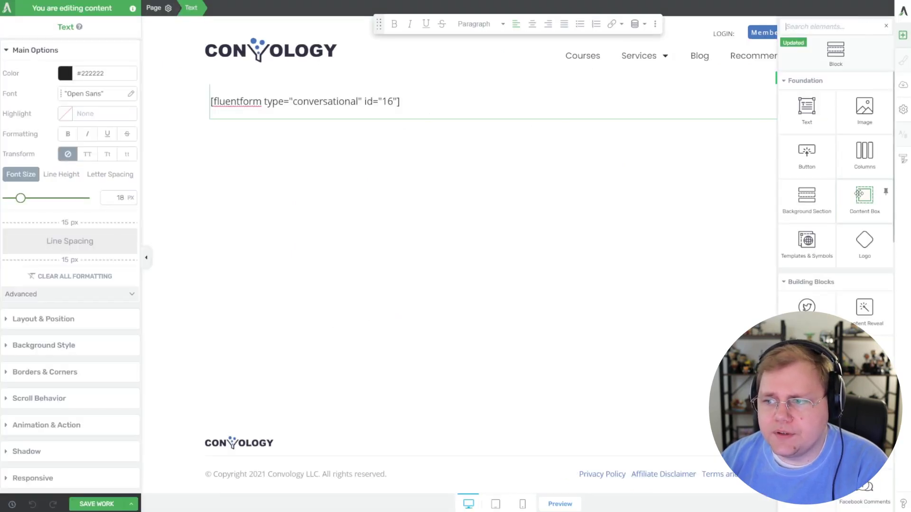
{"action": "left_click_drag", "start_coordinate": [866, 195], "coordinate": [476, 104]}
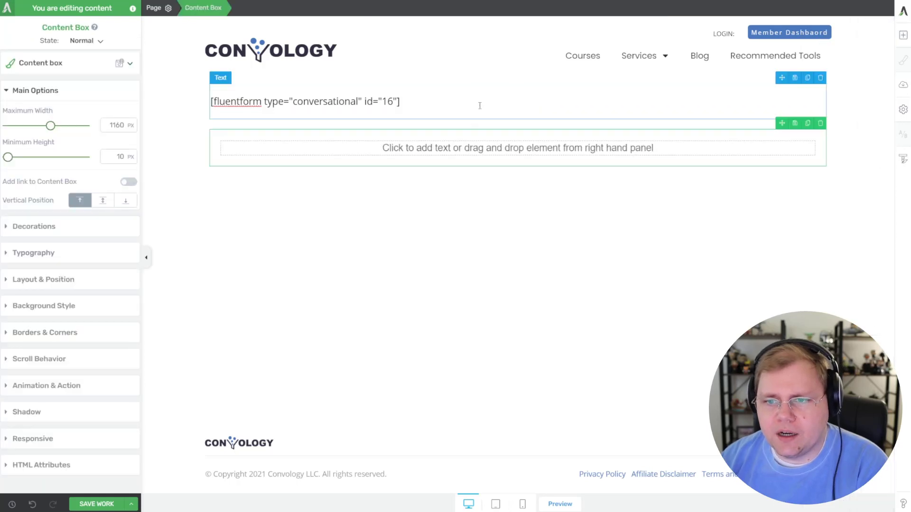
{"action": "left_click", "coordinate": [480, 104]}
{"action": "left_click_drag", "start_coordinate": [780, 77], "coordinate": [550, 149]}
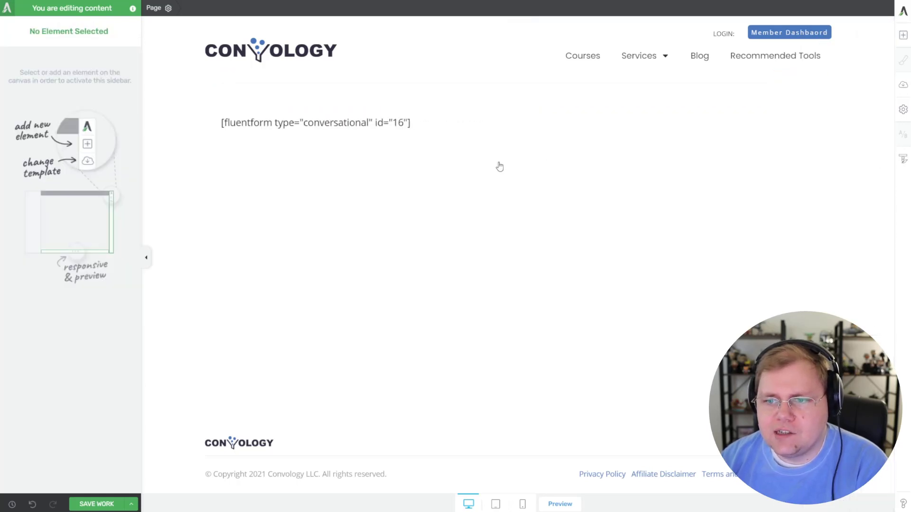
Step: Narrow the Content Box to 537 px maximum width, then save and preview the page
{"action": "left_click", "coordinate": [380, 151]}
{"action": "left_click_drag", "start_coordinate": [50, 126], "coordinate": [25, 126]}
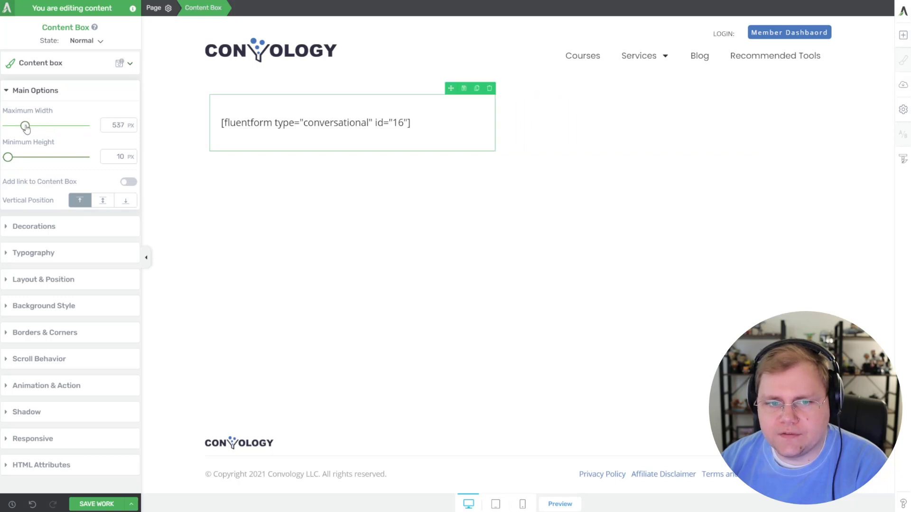
{"action": "left_click", "coordinate": [93, 505]}
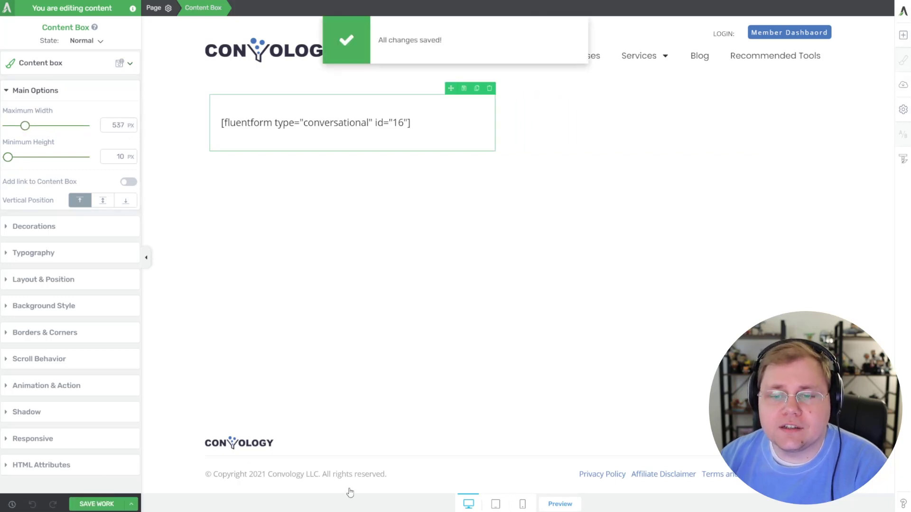
{"action": "left_click", "coordinate": [546, 502]}
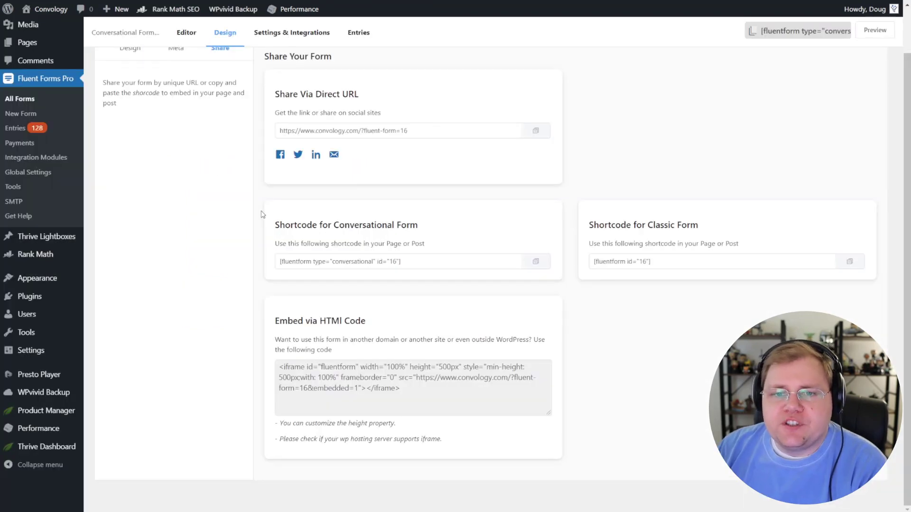
Step: Replace the page's shortcode with the classic [fluentform id="16"], save, and preview it
{"action": "scroll", "coordinate": [544, 335], "scroll_direction": "up", "scroll_amount": 2}
{"action": "scroll", "coordinate": [545, 334], "scroll_direction": "down", "scroll_amount": 2}
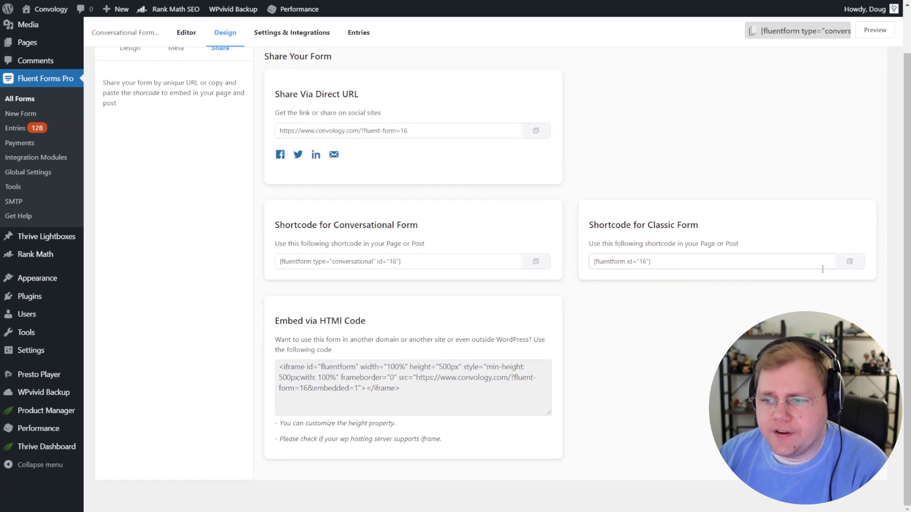
{"action": "left_click", "coordinate": [850, 262]}
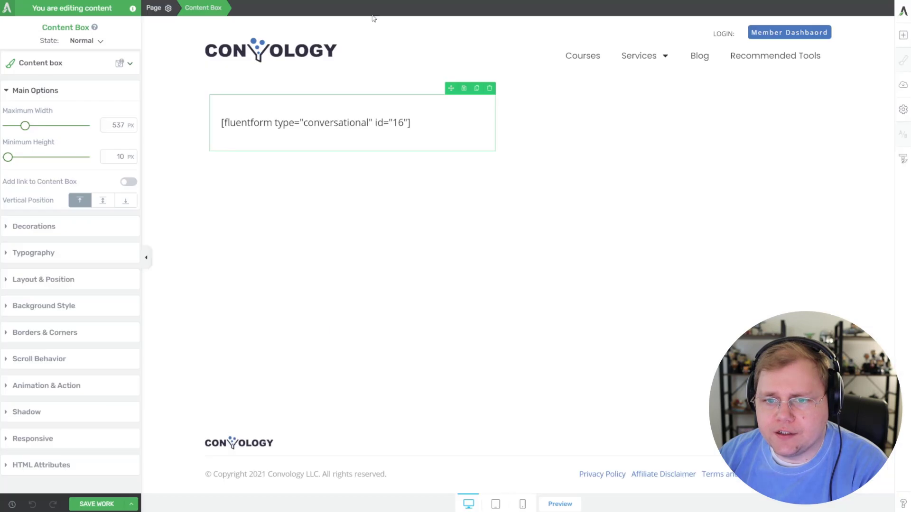
{"action": "left_click", "coordinate": [461, 116]}
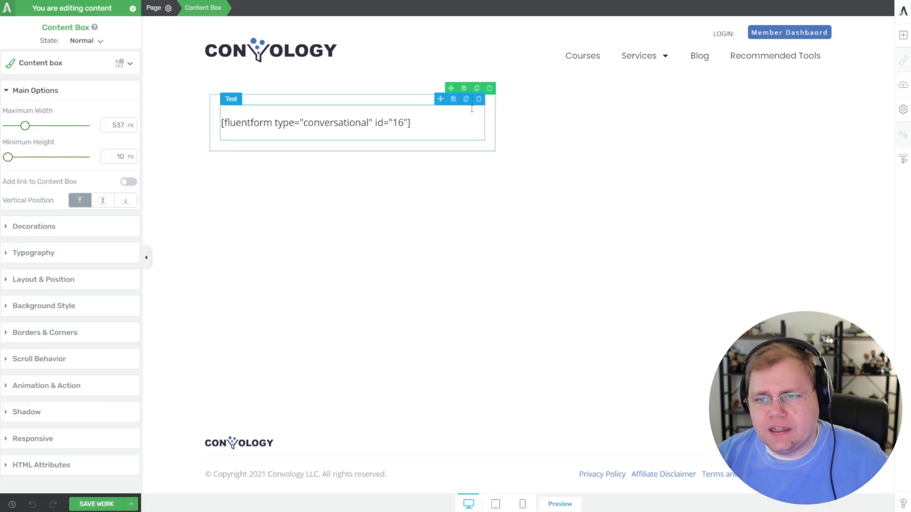
{"action": "triple_click", "coordinate": [401, 126]}
{"action": "key", "text": "ctrl+v"}
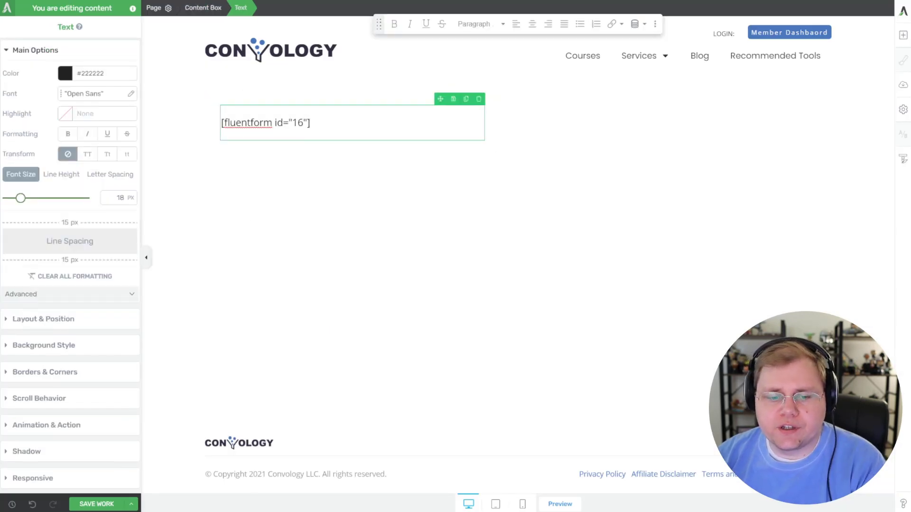
{"action": "key", "text": "ctrl+s"}
{"action": "left_click", "coordinate": [560, 504]}
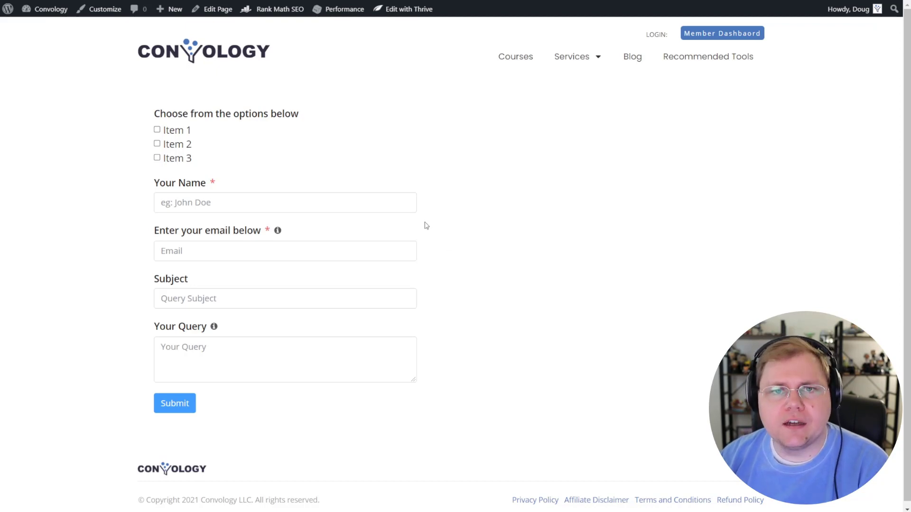
Step: Select the conversational form's iframe code under Embed via HTML Code on the Share page
{"action": "mouse_move", "coordinate": [279, 233]}
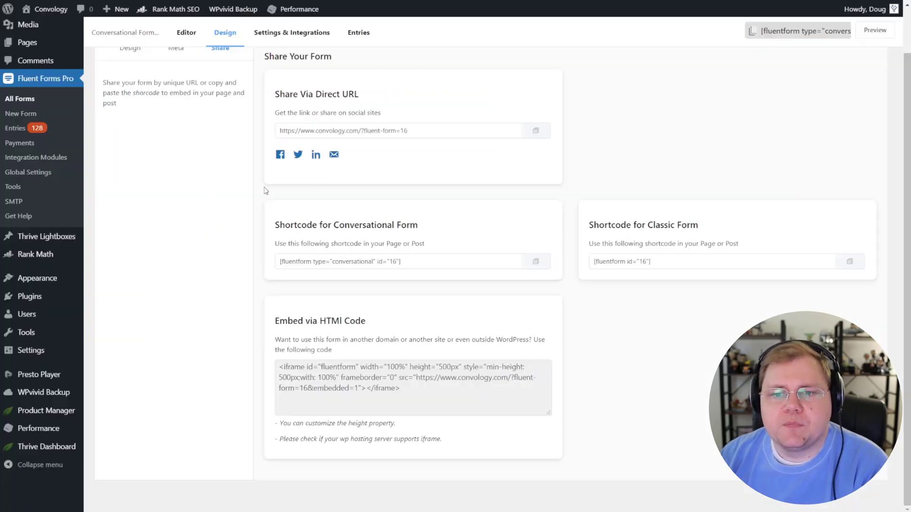
{"action": "scroll", "coordinate": [189, 197], "scroll_direction": "down", "scroll_amount": 2}
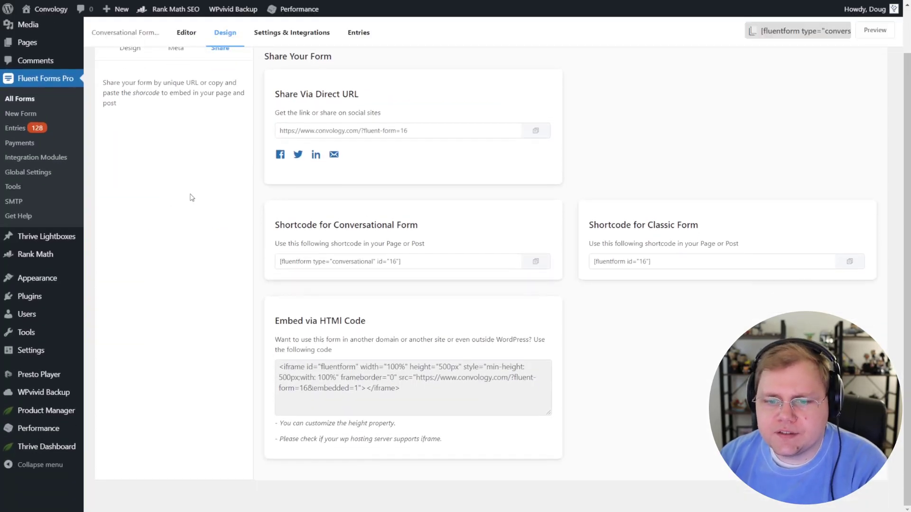
{"action": "scroll", "coordinate": [195, 198], "scroll_direction": "up", "scroll_amount": 1}
{"action": "scroll", "coordinate": [237, 216], "scroll_direction": "down", "scroll_amount": 1}
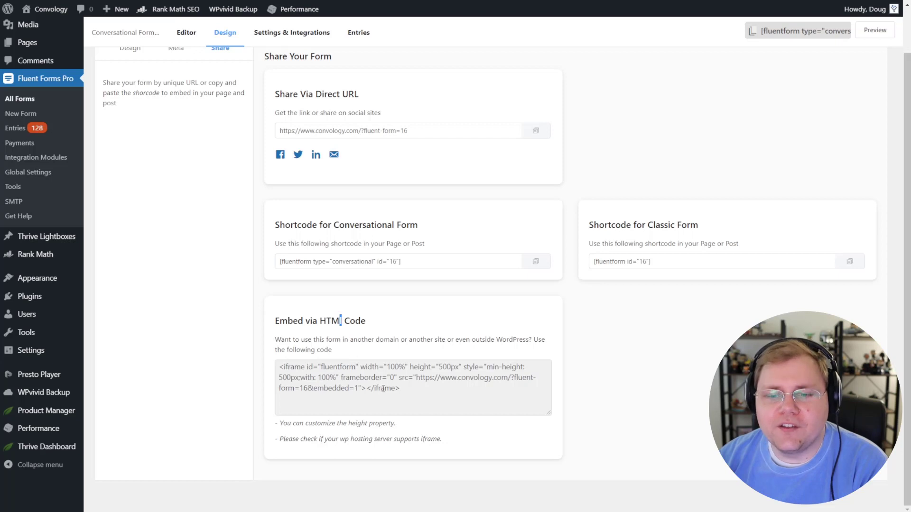
{"action": "left_click_drag", "start_coordinate": [403, 390], "coordinate": [284, 357]}
{"action": "left_click", "coordinate": [287, 342]}
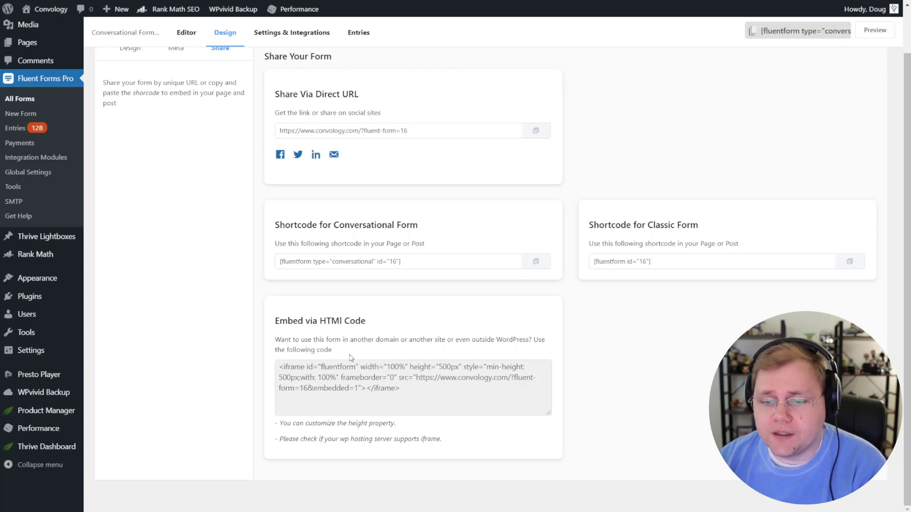
{"action": "left_click_drag", "start_coordinate": [380, 396], "coordinate": [278, 368]}
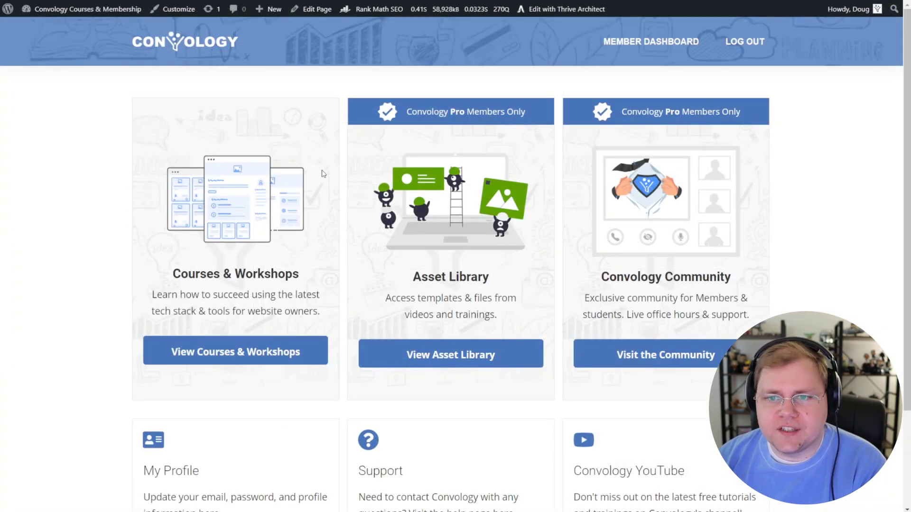
Step: Go to the Support page from the member dashboard and edit it with Thrive Architect
{"action": "scroll", "coordinate": [581, 270], "scroll_direction": "down", "scroll_amount": 1}
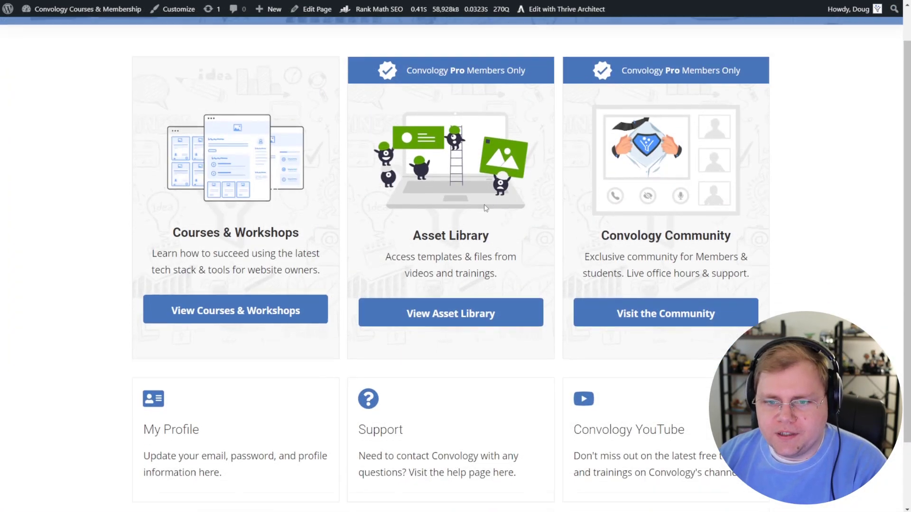
{"action": "scroll", "coordinate": [269, 316], "scroll_direction": "down", "scroll_amount": 1}
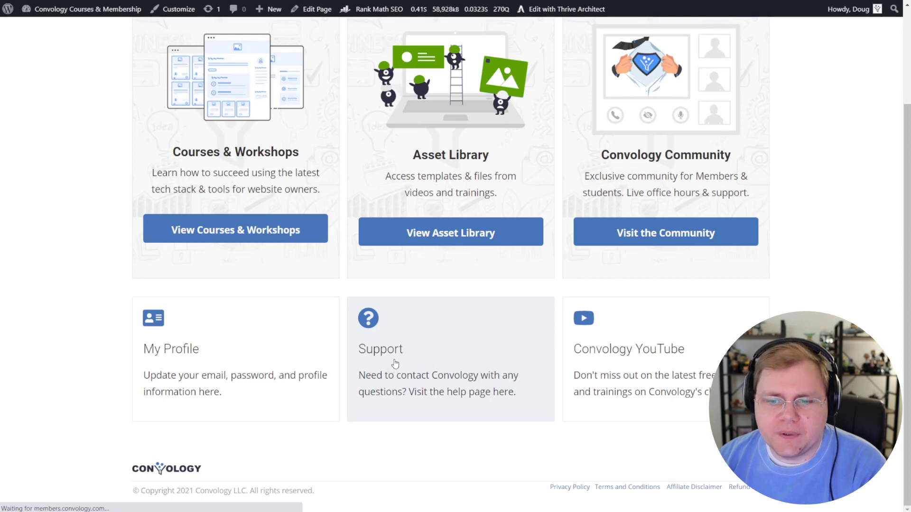
{"action": "left_click", "coordinate": [394, 365]}
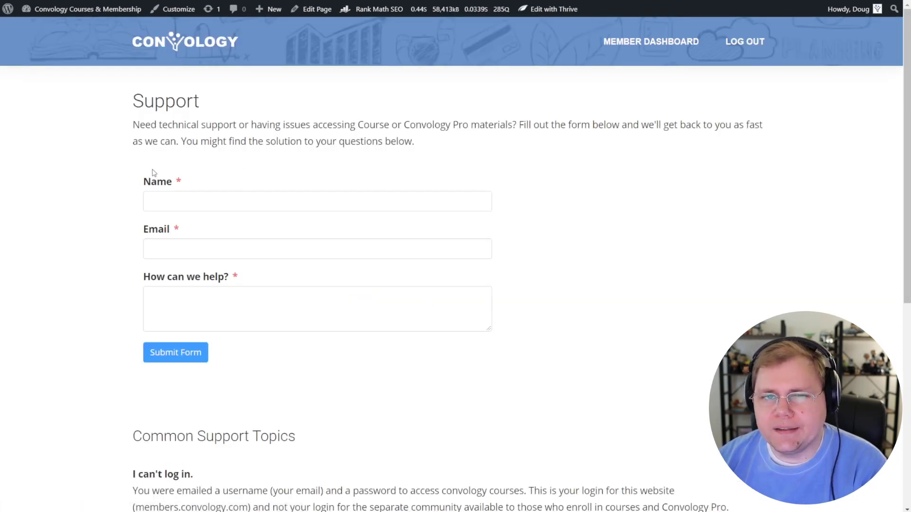
{"action": "mouse_move", "coordinate": [548, 10]}
{"action": "left_click", "coordinate": [548, 27]}
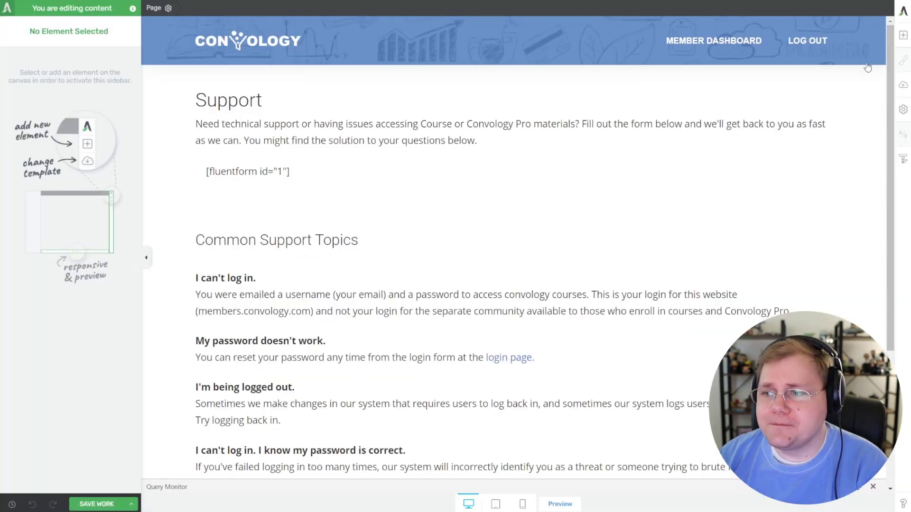
Step: Add a Custom HTML element above the shortcode holding the pasted iframe embed code
{"action": "left_click", "coordinate": [903, 36]}
{"action": "type", "text": "html"}
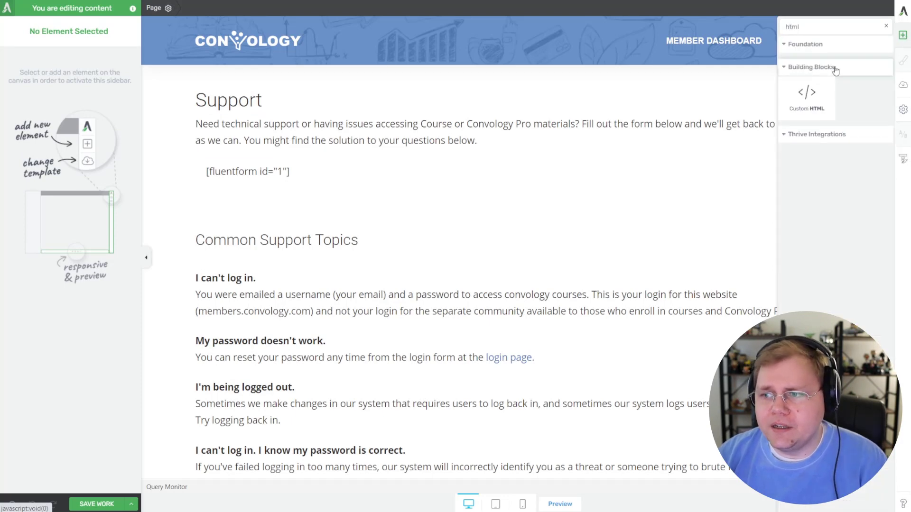
{"action": "left_click_drag", "start_coordinate": [812, 97], "coordinate": [380, 181]}
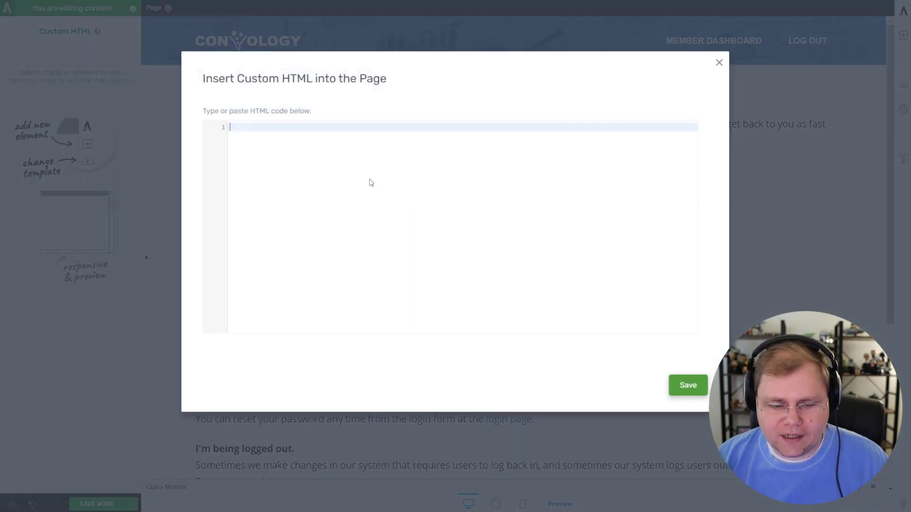
{"action": "key", "text": "ctrl+v"}
{"action": "left_click", "coordinate": [687, 385]}
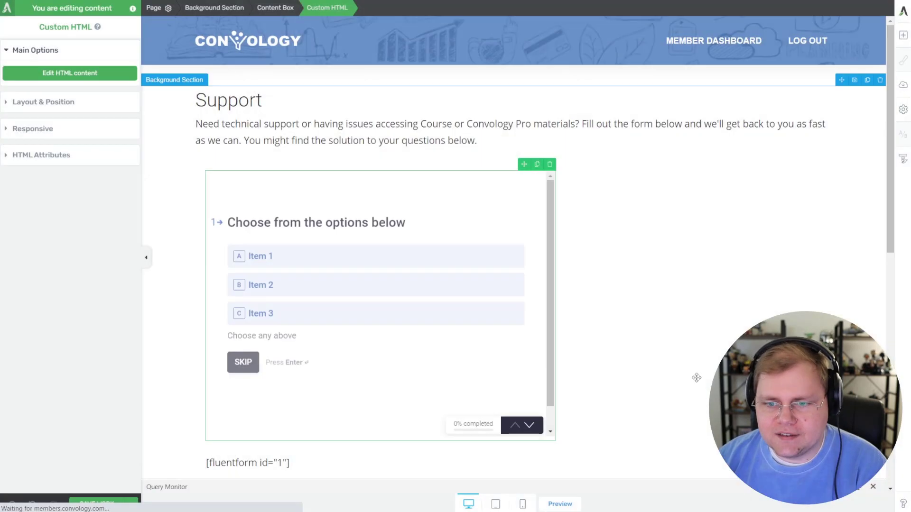
Step: Delete the old [fluentform id="1"] text block, then save and preview the Support page
{"action": "scroll", "coordinate": [669, 354], "scroll_direction": "down", "scroll_amount": 3}
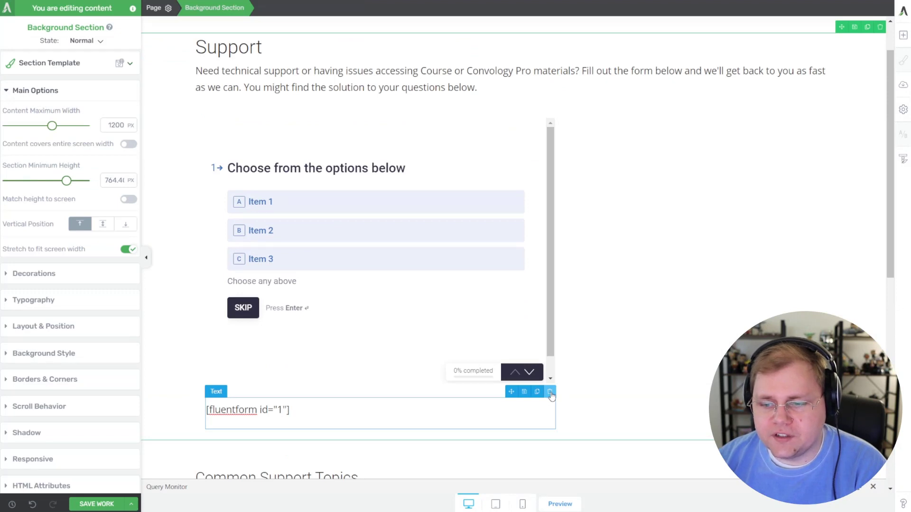
{"action": "left_click", "coordinate": [550, 392]}
{"action": "left_click", "coordinate": [95, 506]}
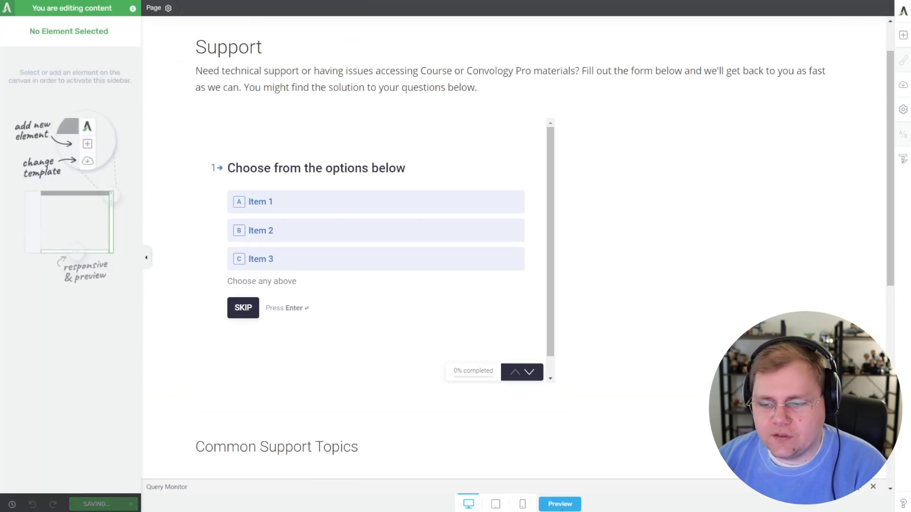
{"action": "left_click", "coordinate": [559, 504]}
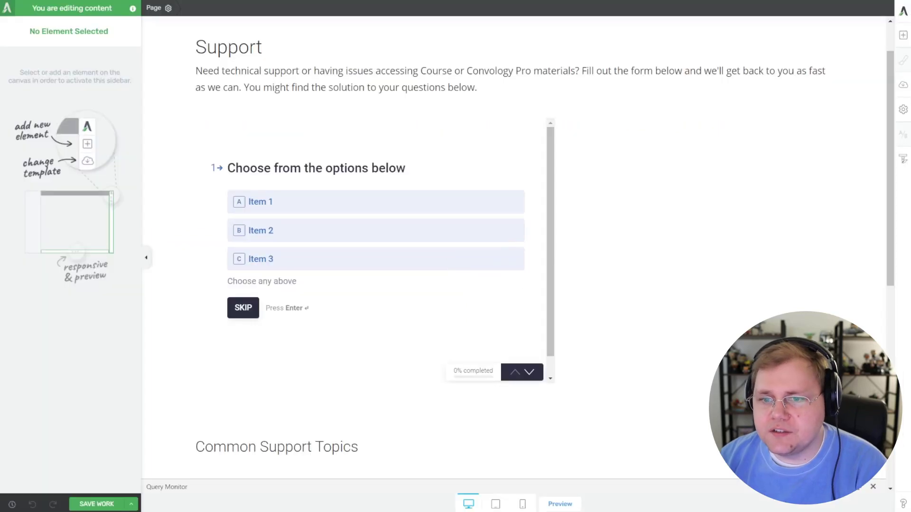
Step: Change the iframe's min-height in the embed code, typing 800 in place of 500
{"action": "double_click", "coordinate": [375, 184]}
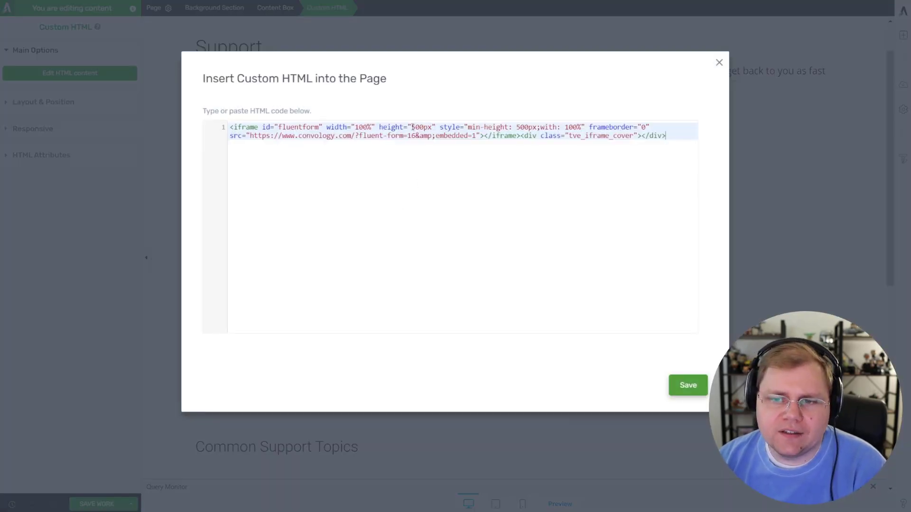
{"action": "left_click_drag", "start_coordinate": [411, 127], "coordinate": [432, 128]}
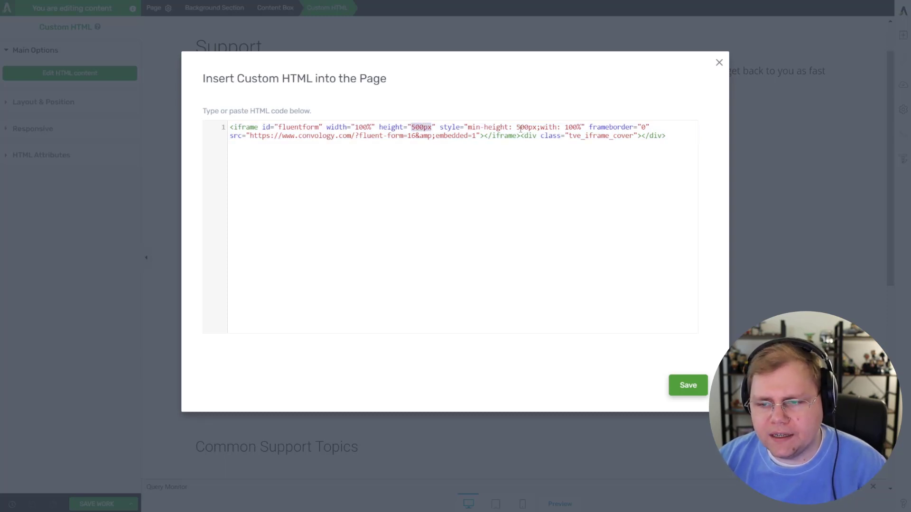
{"action": "left_click_drag", "start_coordinate": [517, 127], "coordinate": [529, 127]}
{"action": "type", "text": "800"}
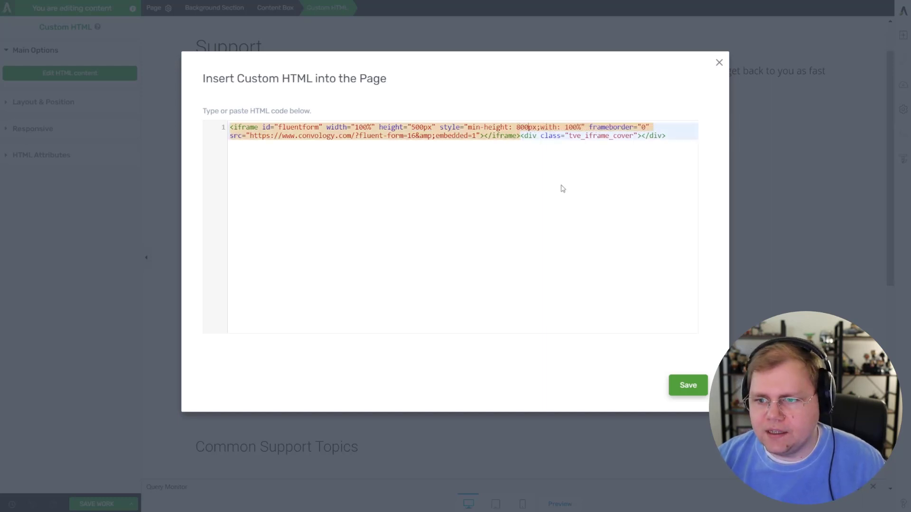
{"action": "left_click", "coordinate": [688, 385]}
Step: Re-apply the embedded form's HTML code, then save and preview the Support page
{"action": "left_click", "coordinate": [682, 290]}
{"action": "scroll", "coordinate": [678, 284], "scroll_direction": "down", "scroll_amount": 2}
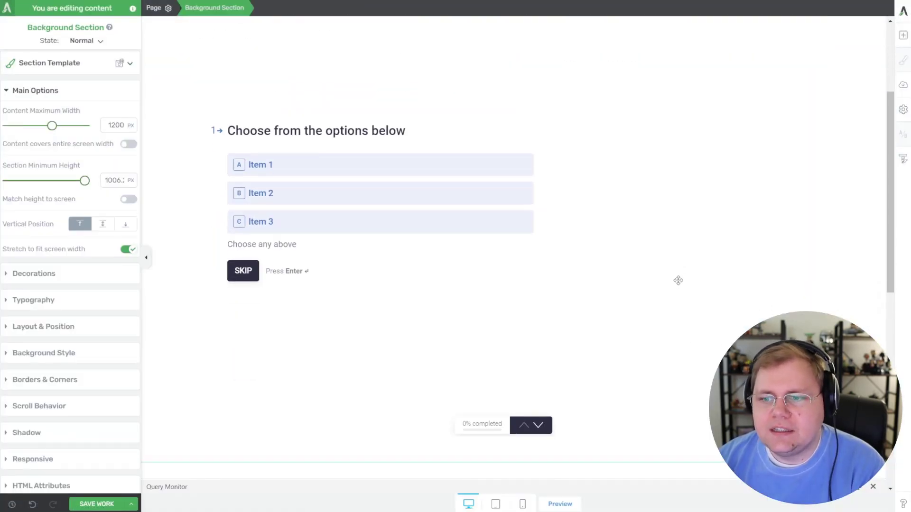
{"action": "left_click", "coordinate": [496, 319]}
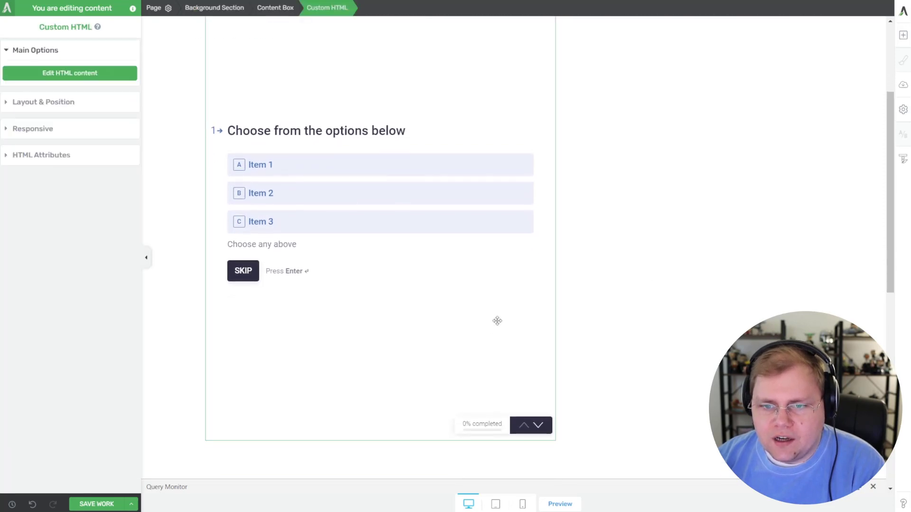
{"action": "left_click", "coordinate": [80, 76]}
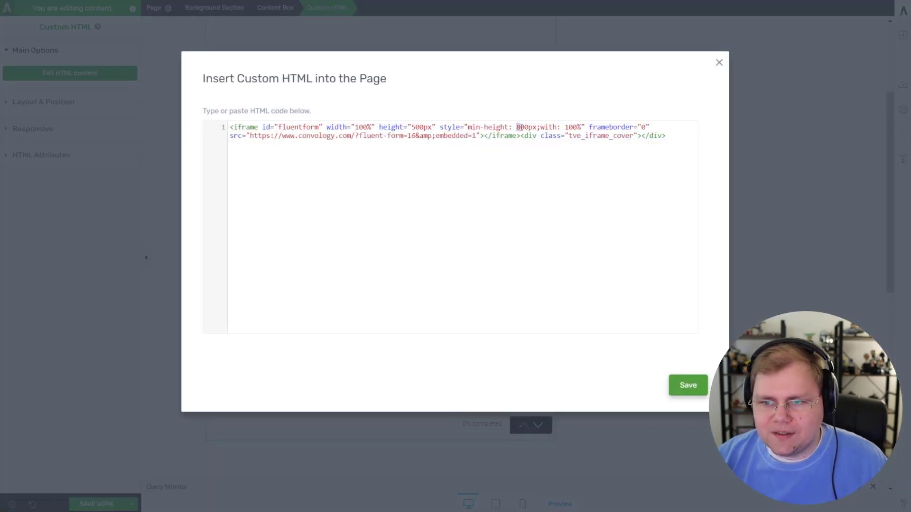
{"action": "key", "text": "ctrl+a"}
{"action": "left_click", "coordinate": [690, 384]}
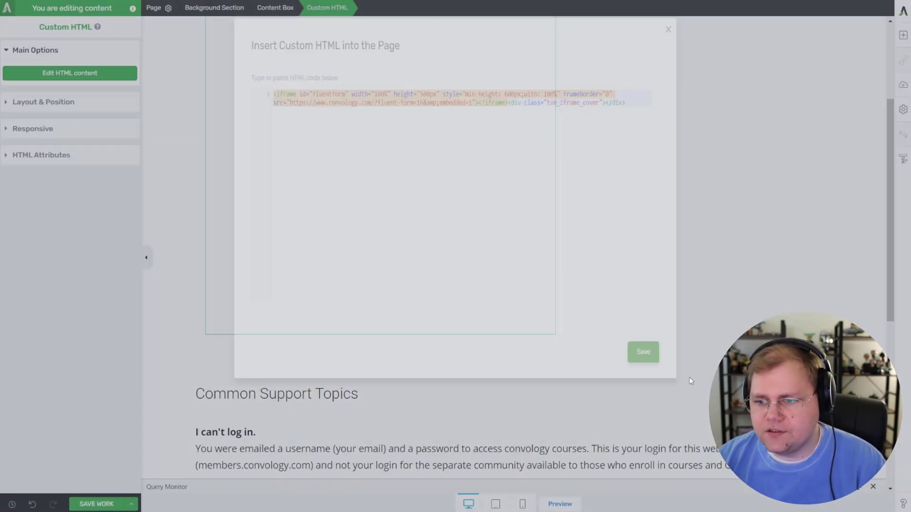
{"action": "left_click", "coordinate": [626, 211]}
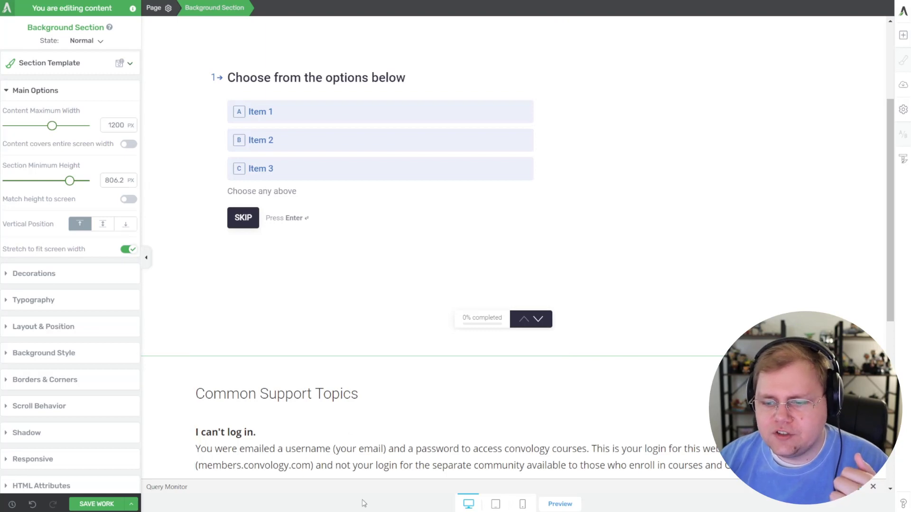
{"action": "key", "text": "ctrl+s"}
{"action": "left_click", "coordinate": [560, 505]}
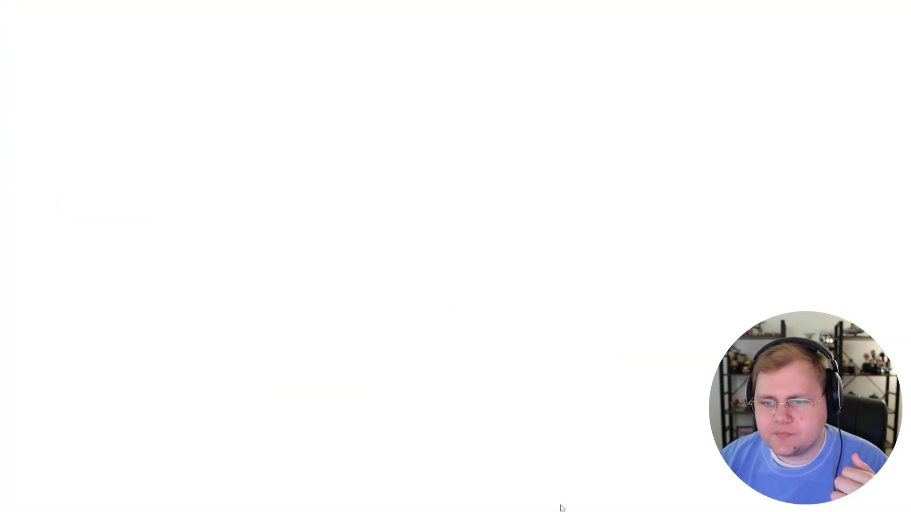
Step: Scroll down the previewed Support page to review the embedded conversational form
{"action": "scroll", "coordinate": [635, 242], "scroll_direction": "down", "scroll_amount": 1}
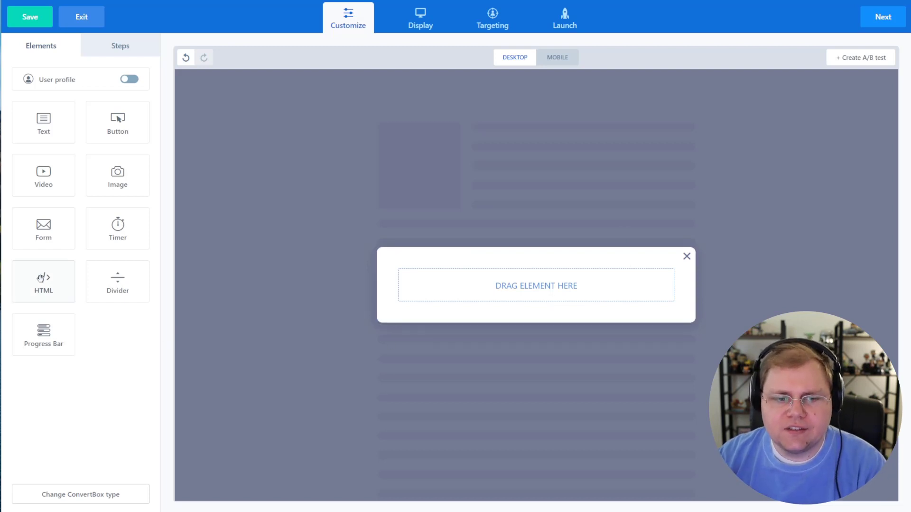
Step: Add an HTML element to the popup holding the pasted iframe embed code
{"action": "left_click_drag", "start_coordinate": [43, 280], "coordinate": [545, 292]}
{"action": "left_click", "coordinate": [546, 292]}
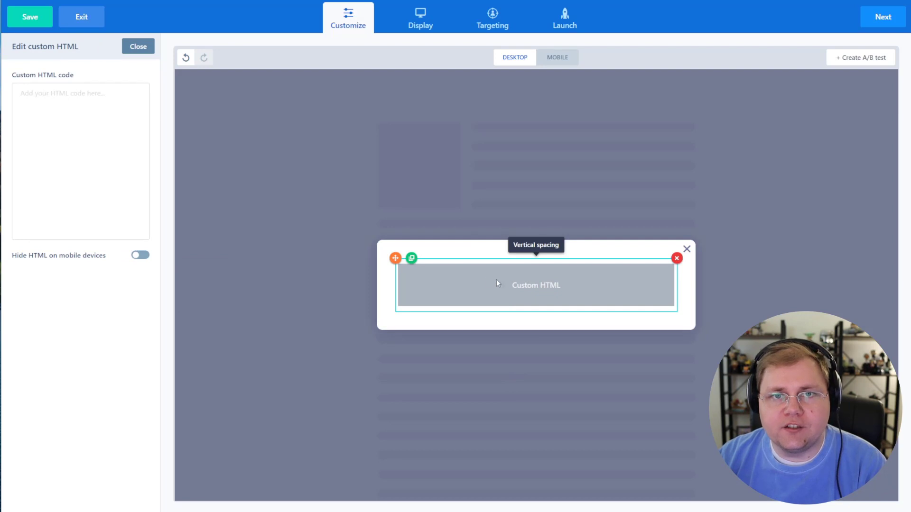
{"action": "left_click", "coordinate": [84, 135]}
{"action": "type", "text": "<iframe id=\"fluentform\" width=\"100%\" height=\"500px\" style=\"min-height: 500px;with: 100%\" frameborder=\"0\" src=\"https://www.convology.com/?fluent-form=16&embedded=1\"></iframe>"}
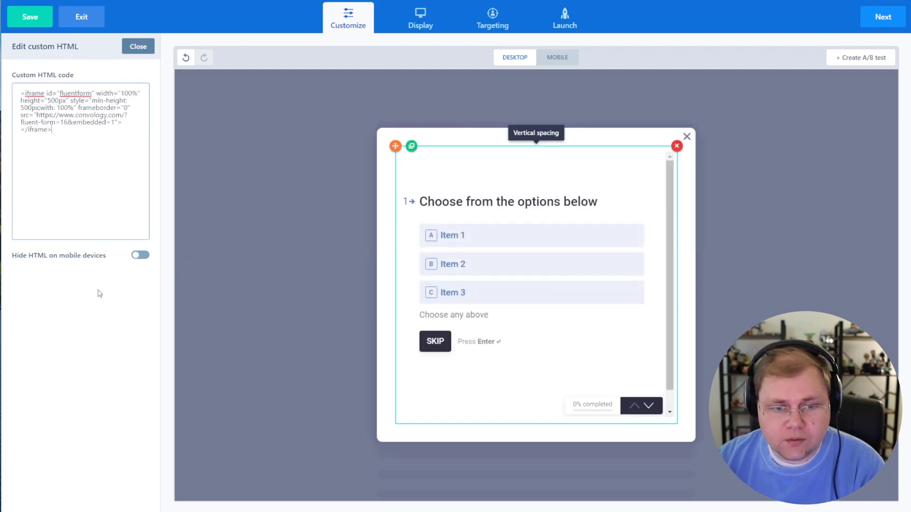
{"action": "left_click", "coordinate": [100, 293]}
Step: Change the min-height's first digit to 6 and finish editing the custom HTML
{"action": "left_click", "coordinate": [115, 135]}
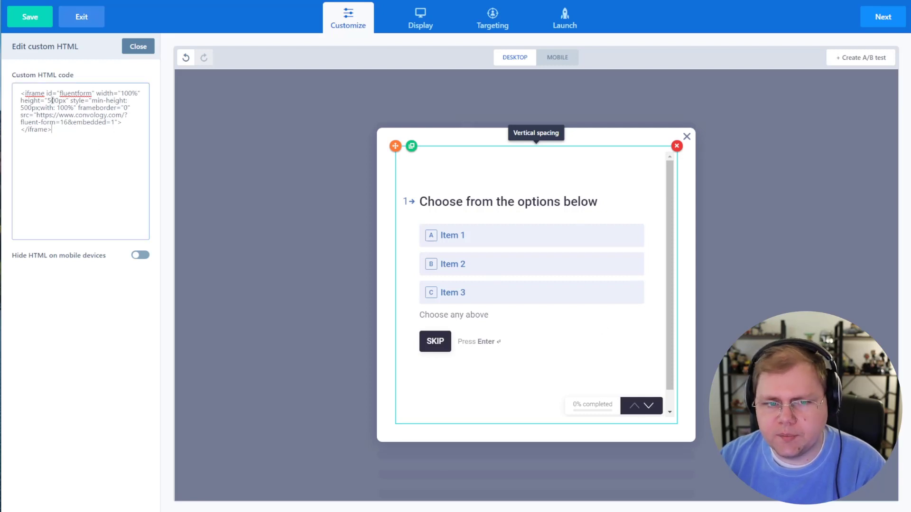
{"action": "left_click_drag", "start_coordinate": [24, 108], "coordinate": [21, 108]}
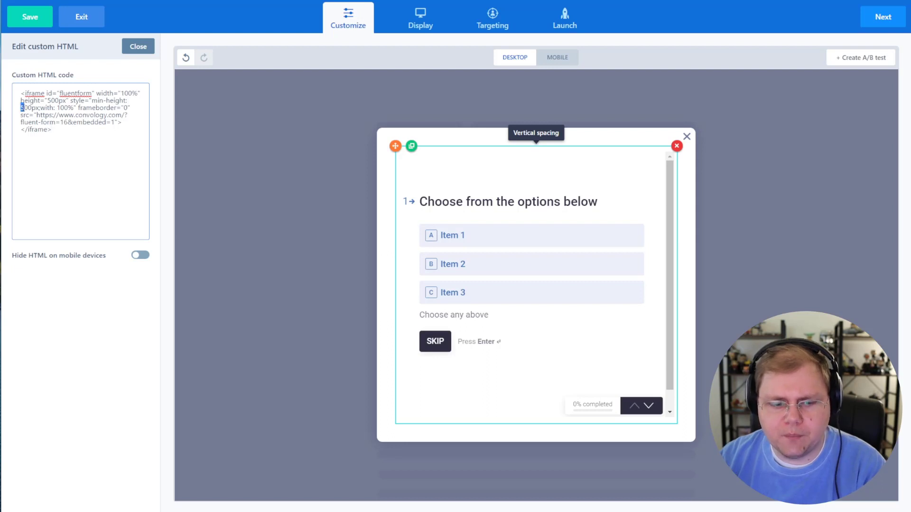
{"action": "type", "text": "6"}
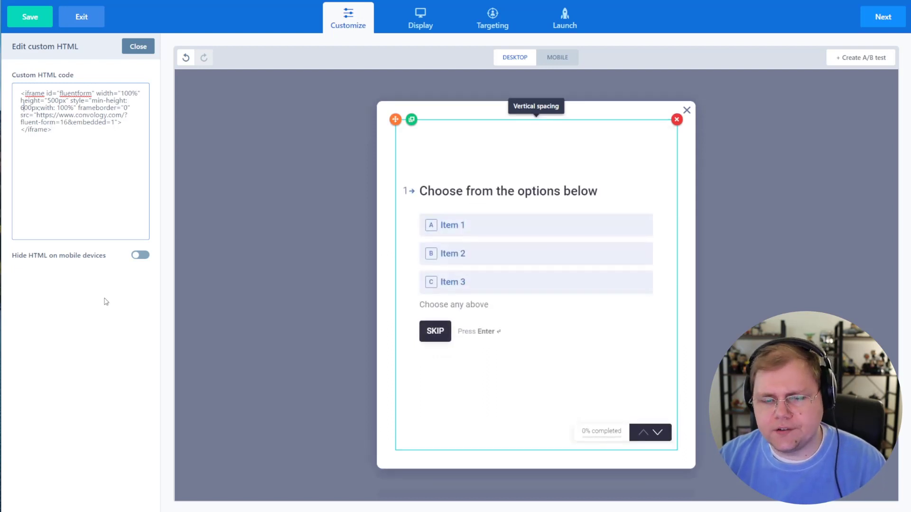
{"action": "left_click", "coordinate": [102, 311]}
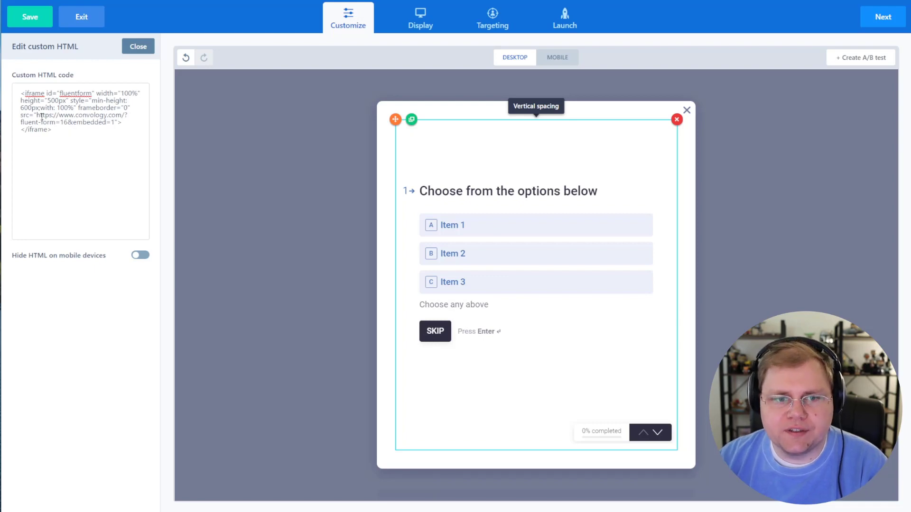
{"action": "left_click", "coordinate": [136, 47]}
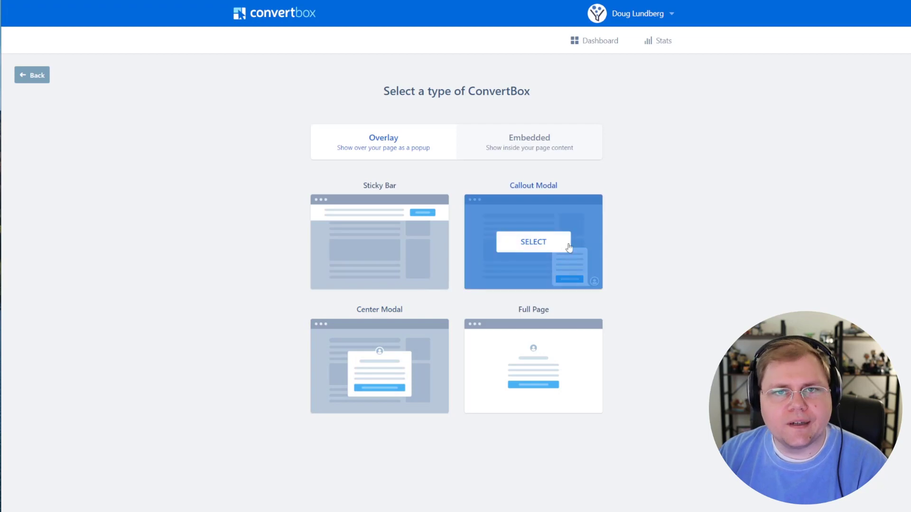
Step: Start a Callout Modal from the Simple message template and remove its heading, body text and button
{"action": "left_click", "coordinate": [543, 249]}
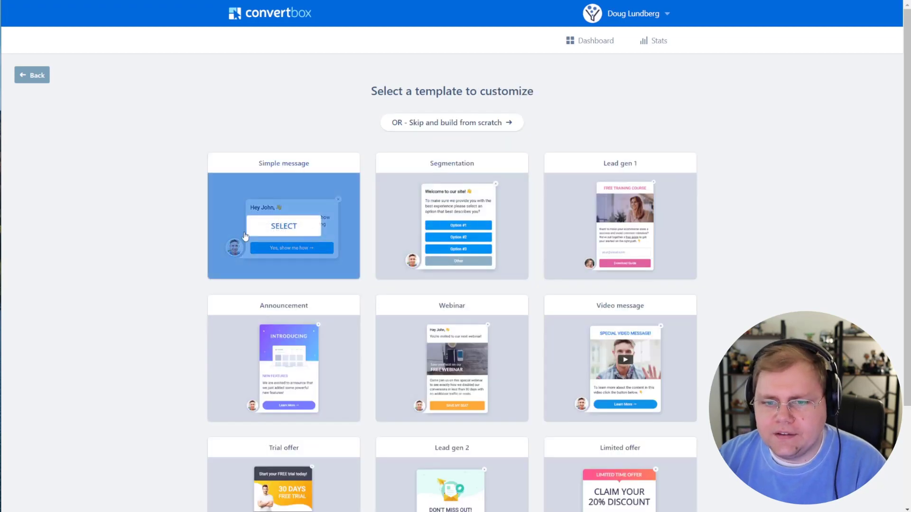
{"action": "scroll", "coordinate": [110, 239], "scroll_direction": "down", "scroll_amount": 2}
{"action": "scroll", "coordinate": [218, 190], "scroll_direction": "up", "scroll_amount": 1}
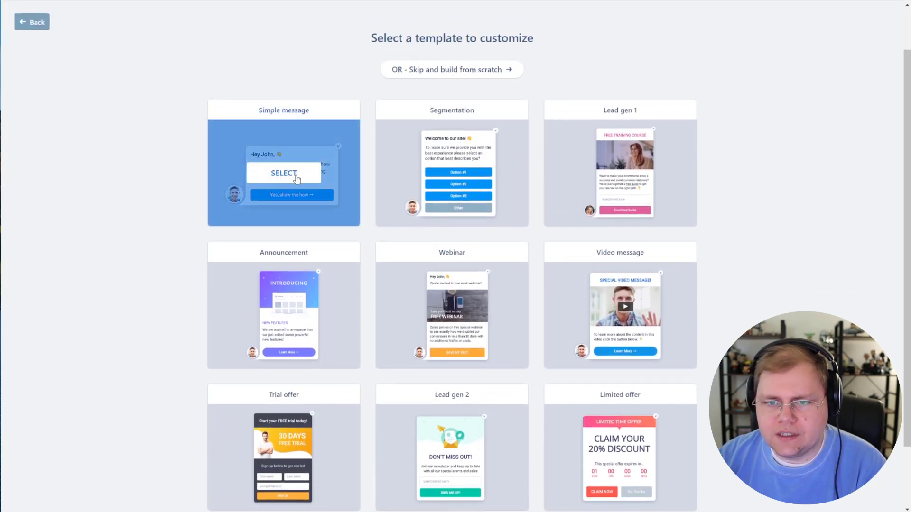
{"action": "left_click", "coordinate": [280, 178]}
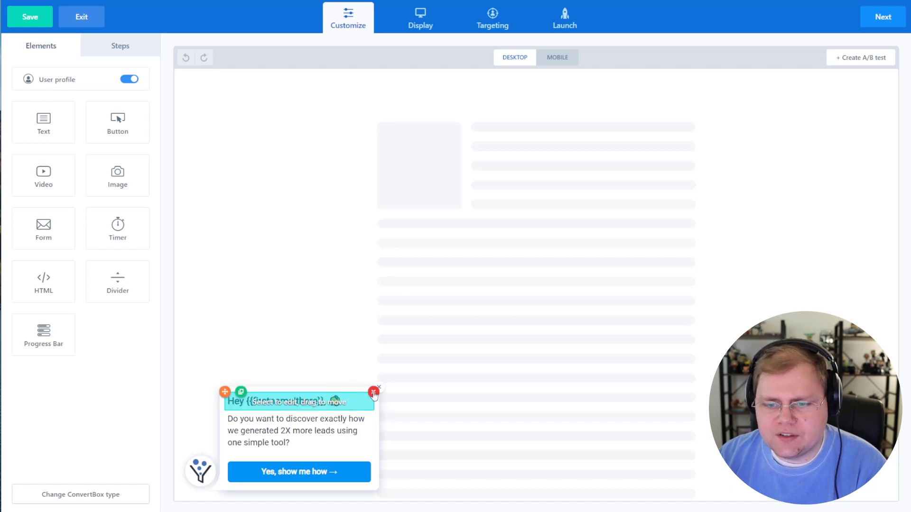
{"action": "left_click", "coordinate": [373, 392]}
{"action": "left_click", "coordinate": [374, 408]}
{"action": "left_click", "coordinate": [374, 456]}
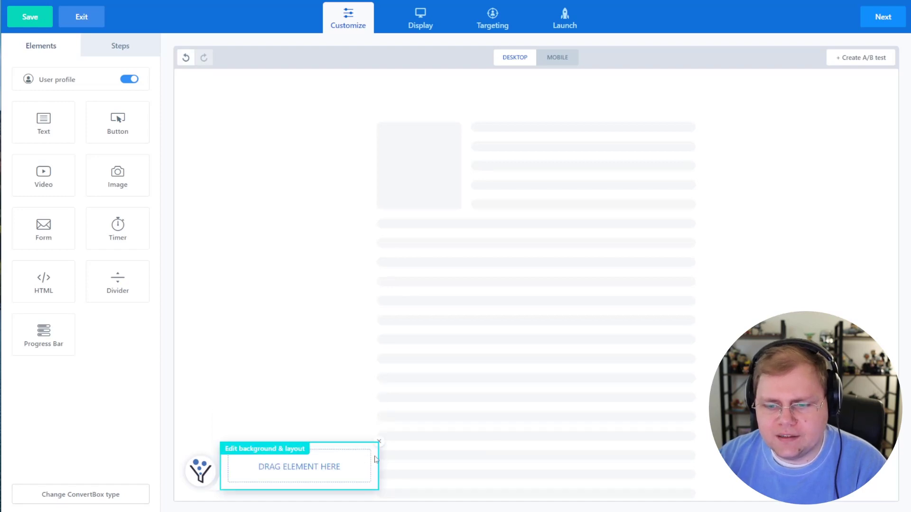
Step: Add an HTML block with the pasted form iframe code, changing min-height to 600px
{"action": "left_click_drag", "start_coordinate": [51, 287], "coordinate": [302, 465]}
{"action": "type", "text": "<iframe id=\"fluentform\" width=\"100%\" height=\"500px\" style=\"min-height: 500px;with: 100%\" frameborder=\"0\" src=\"https://www.convology.com/?fluent-form=16&embedded=1\"></iframe>"}
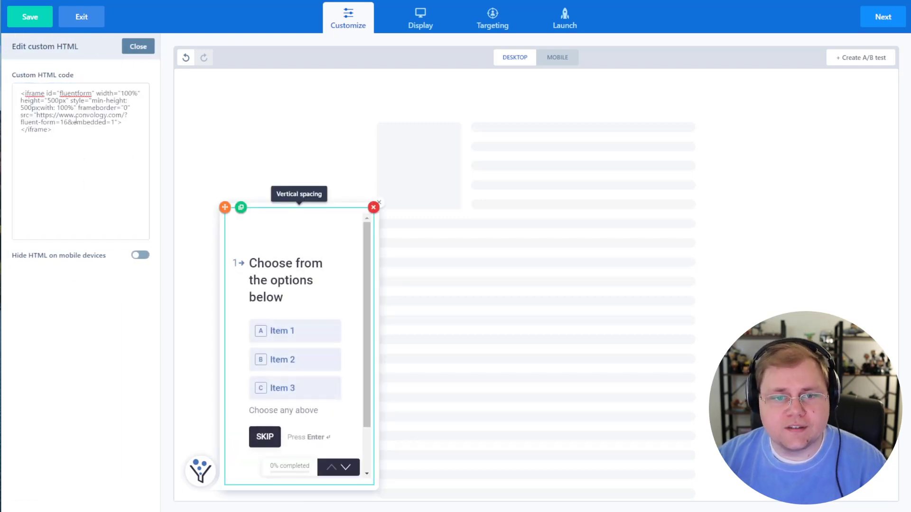
{"action": "left_click_drag", "start_coordinate": [21, 108], "coordinate": [24, 108]}
{"action": "type", "text": "6"}
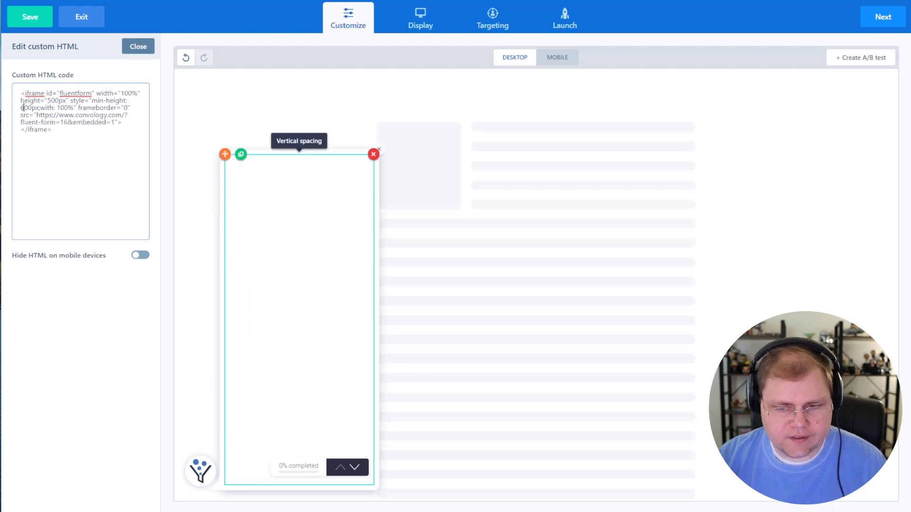
{"action": "left_click", "coordinate": [103, 318]}
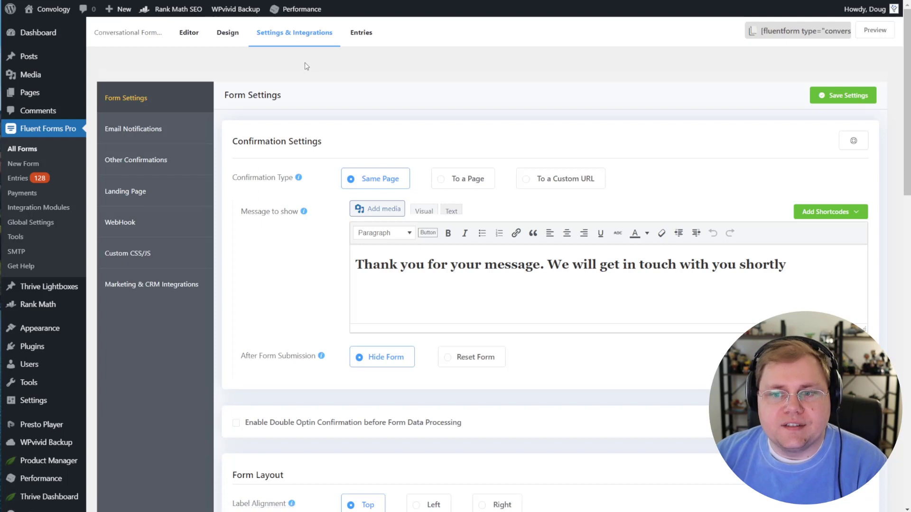
Step: Try the To a Page and To a Custom URL redirects, then start a new email notification
{"action": "left_click", "coordinate": [458, 184]}
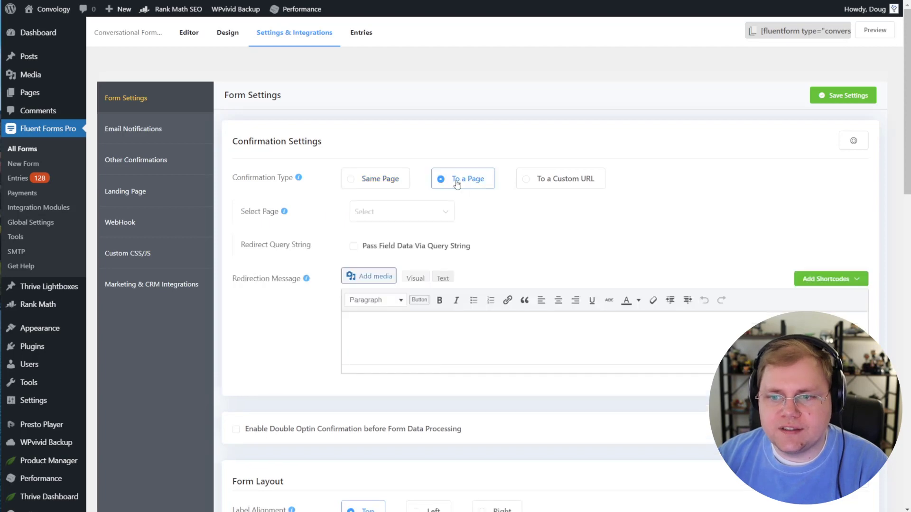
{"action": "left_click", "coordinate": [558, 184]}
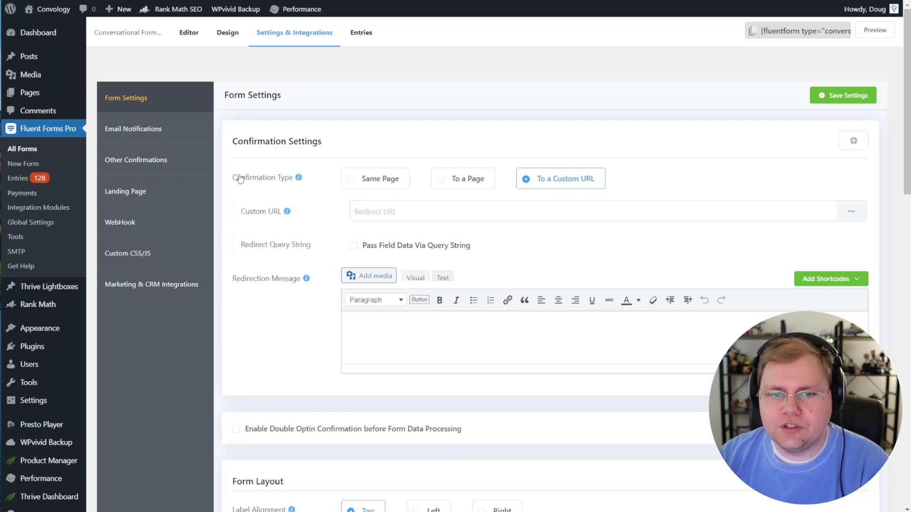
{"action": "left_click", "coordinate": [179, 138]}
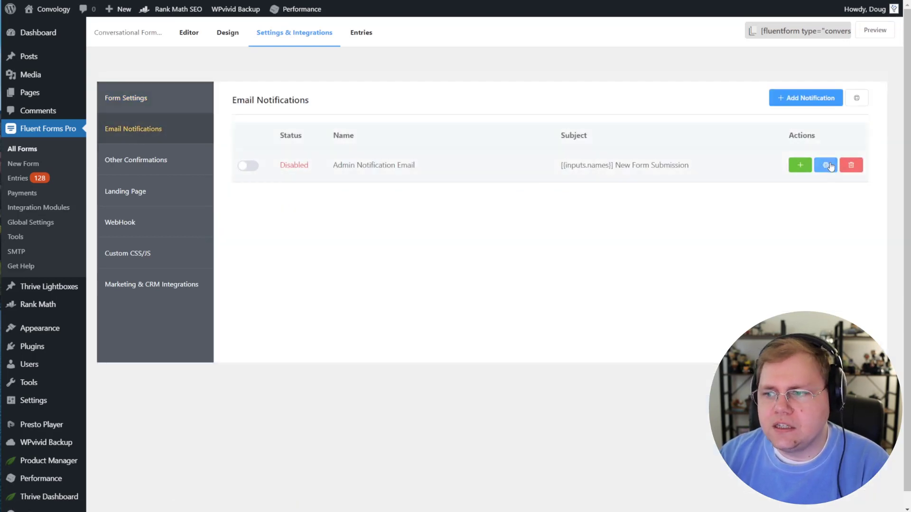
{"action": "left_click", "coordinate": [801, 102]}
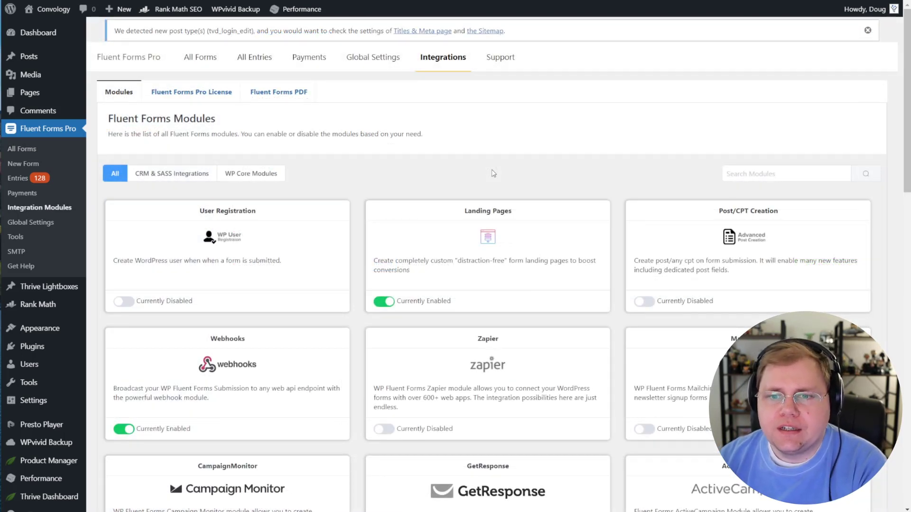
Step: Scroll down and back through the full list of integration modules
{"action": "scroll", "coordinate": [369, 210], "scroll_direction": "down", "scroll_amount": 1}
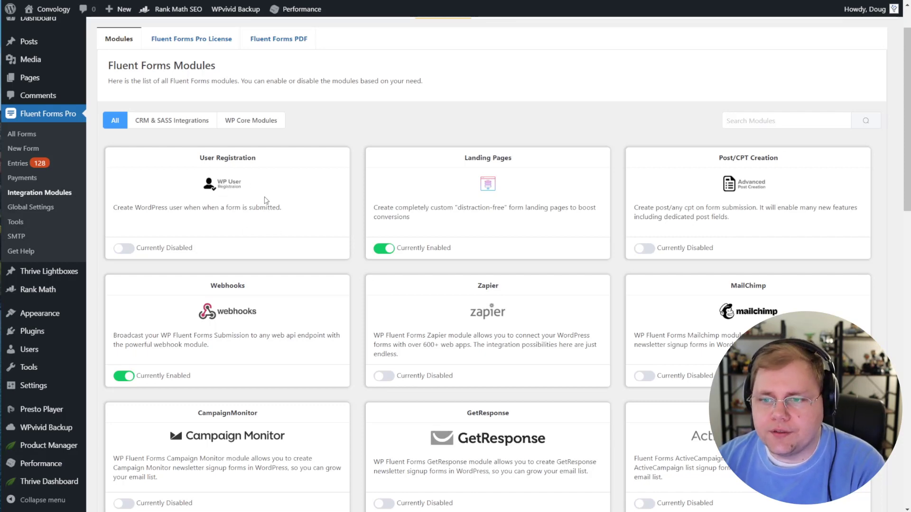
{"action": "scroll", "coordinate": [677, 231], "scroll_direction": "down", "scroll_amount": 2}
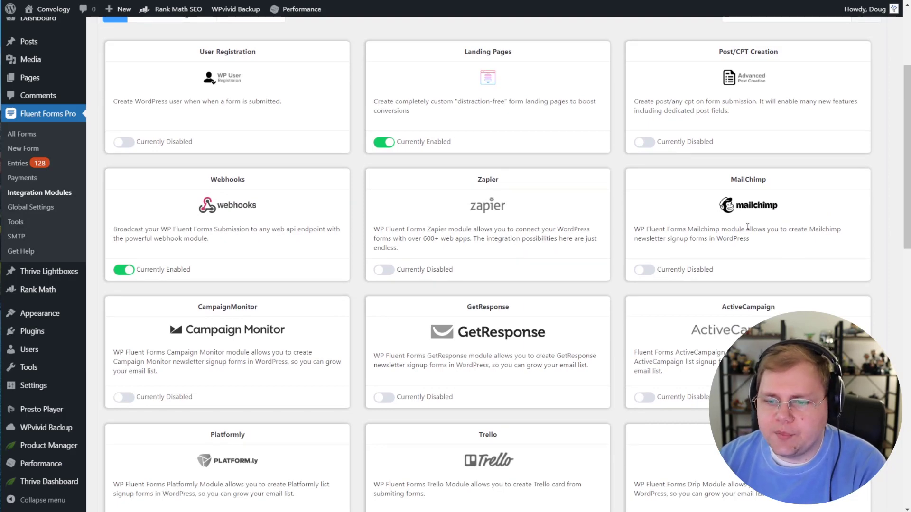
{"action": "scroll", "coordinate": [574, 187], "scroll_direction": "down", "scroll_amount": 4}
{"action": "scroll", "coordinate": [725, 272], "scroll_direction": "up", "scroll_amount": 2}
{"action": "scroll", "coordinate": [716, 271], "scroll_direction": "down", "scroll_amount": 6}
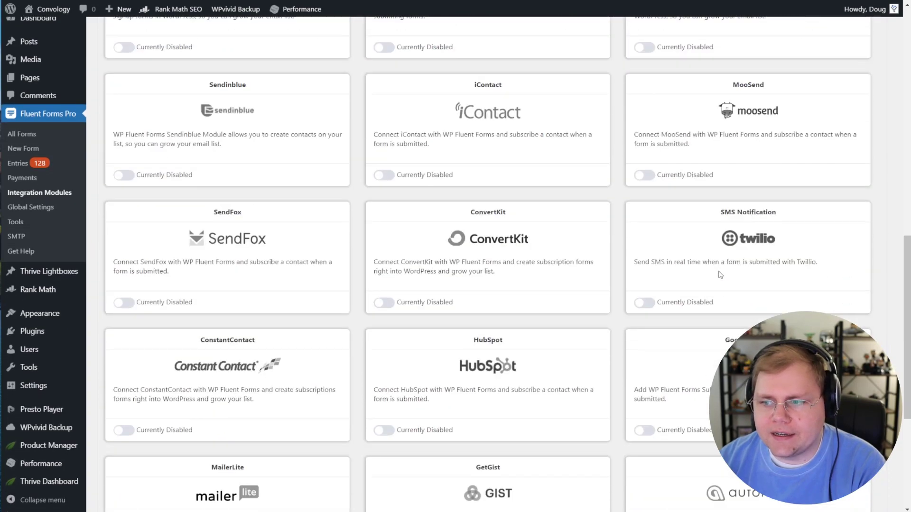
{"action": "scroll", "coordinate": [710, 269], "scroll_direction": "down", "scroll_amount": 2}
{"action": "scroll", "coordinate": [711, 269], "scroll_direction": "down", "scroll_amount": 4}
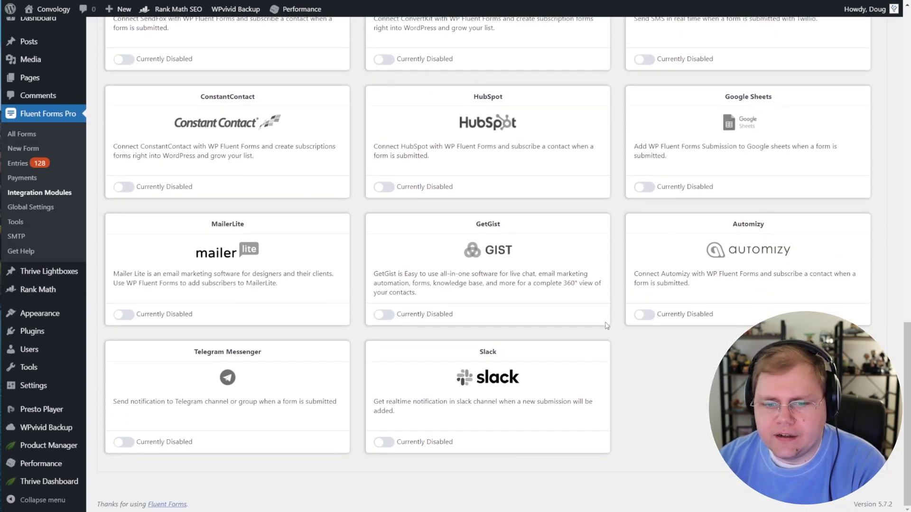
{"action": "scroll", "coordinate": [617, 332], "scroll_direction": "up", "scroll_amount": 14}
{"action": "scroll", "coordinate": [618, 333], "scroll_direction": "up", "scroll_amount": 4}
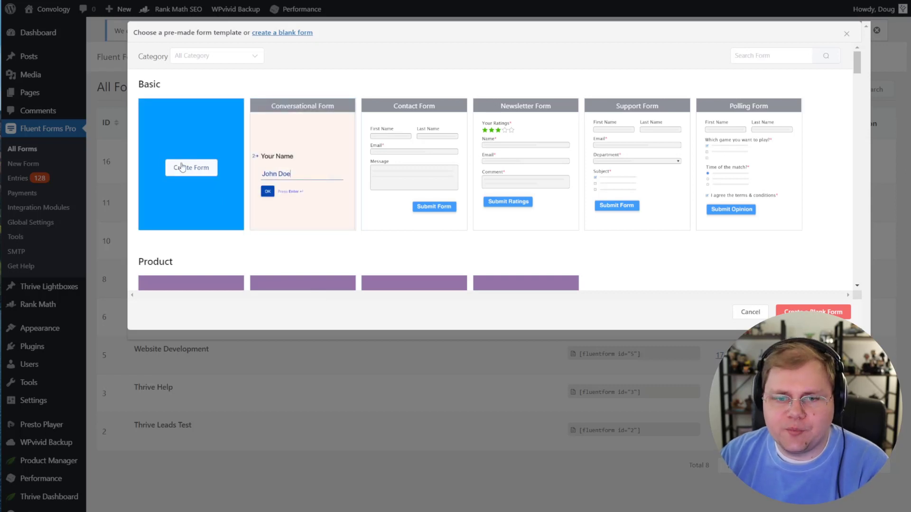
Step: Create a blank form, drag a Welcome Screen above Your Name, and preview it
{"action": "left_click", "coordinate": [196, 169]}
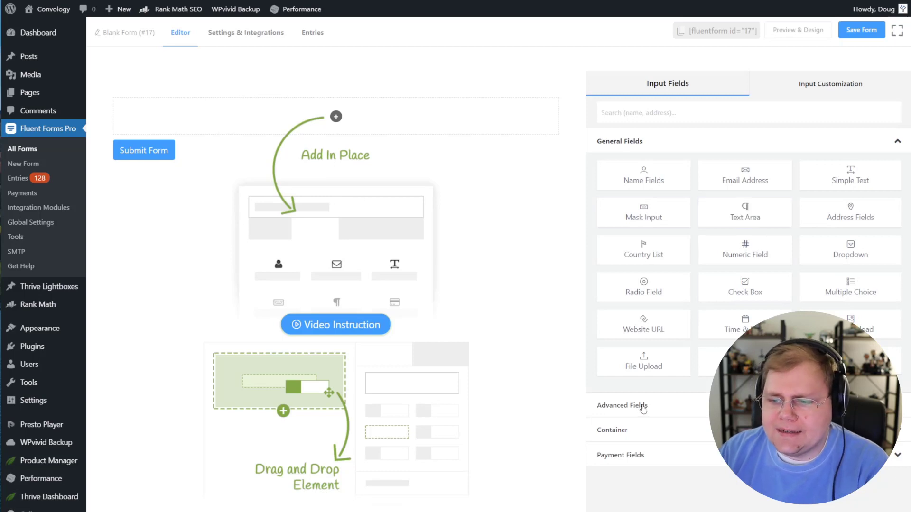
{"action": "left_click", "coordinate": [642, 455]}
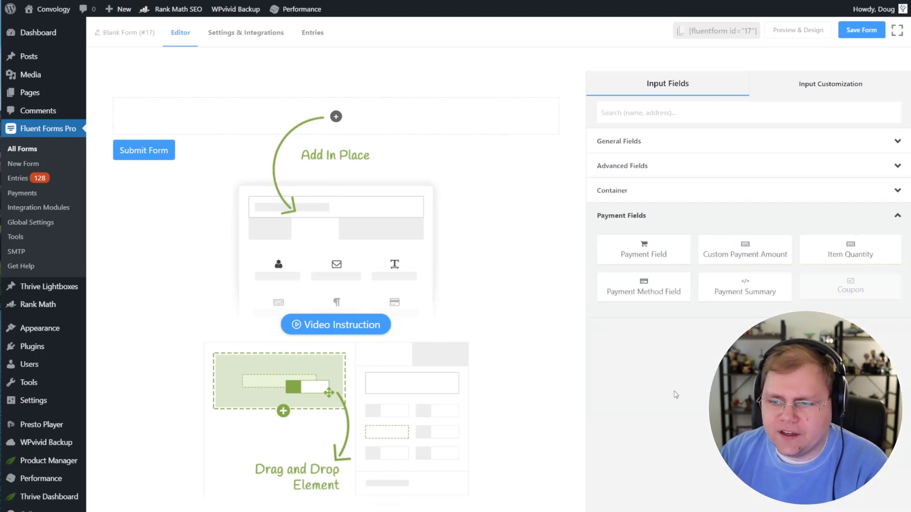
{"action": "left_click", "coordinate": [637, 169]}
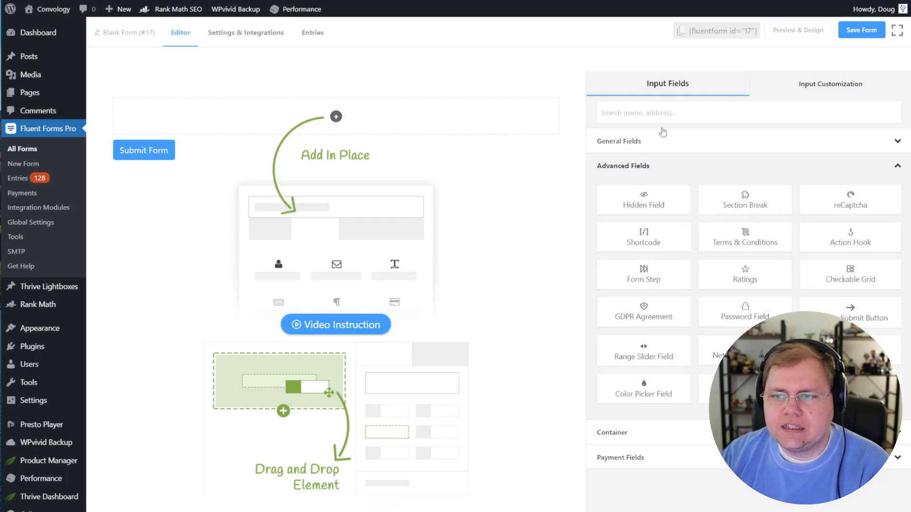
{"action": "left_click", "coordinate": [659, 144]}
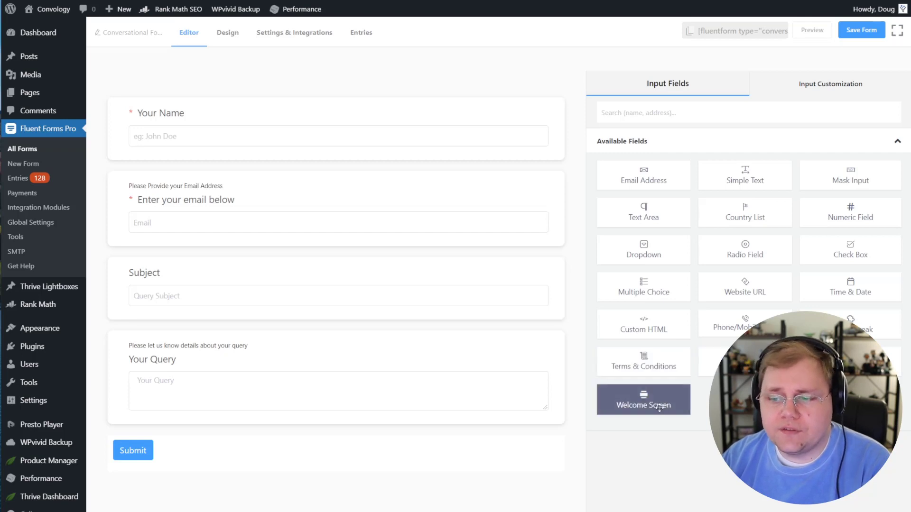
{"action": "left_click_drag", "start_coordinate": [666, 403], "coordinate": [299, 112]}
{"action": "left_click", "coordinate": [811, 30]}
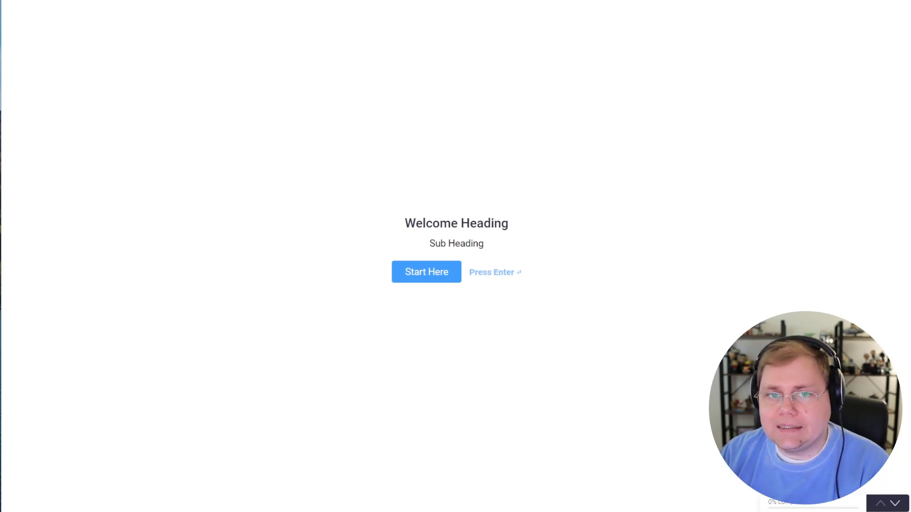
Step: Switch back to the Fluent Forms editor tab
{"action": "left_click", "coordinate": [185, 1]}
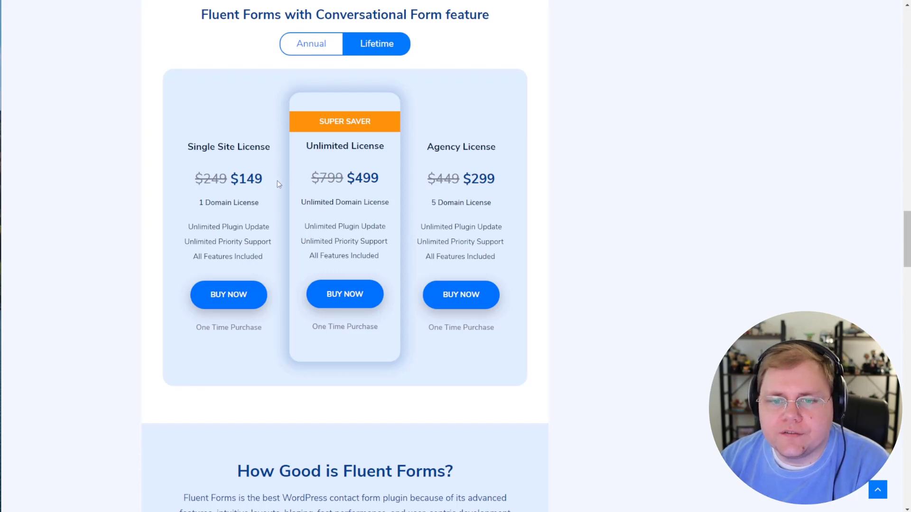
Step: Highlight the $149 single-site and $499 unlimited lifetime prices
{"action": "left_click_drag", "start_coordinate": [264, 179], "coordinate": [231, 178]}
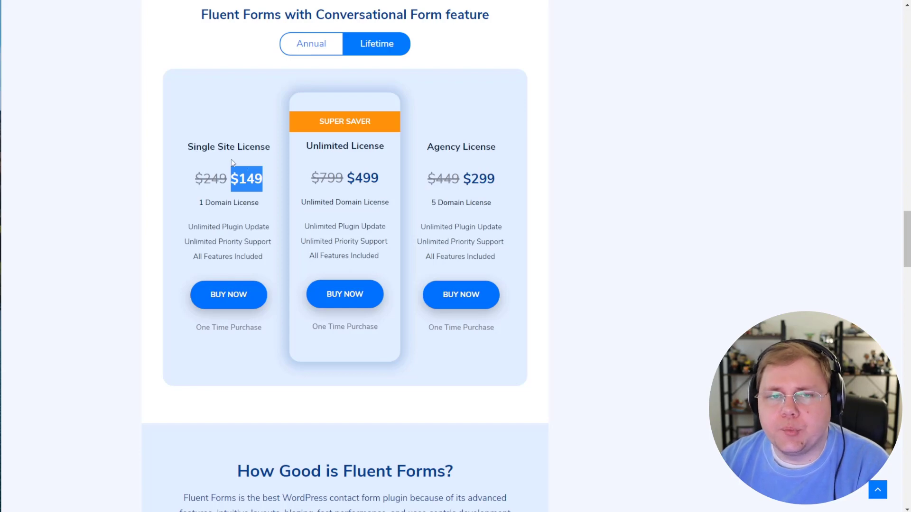
{"action": "left_click_drag", "start_coordinate": [383, 183], "coordinate": [347, 178]}
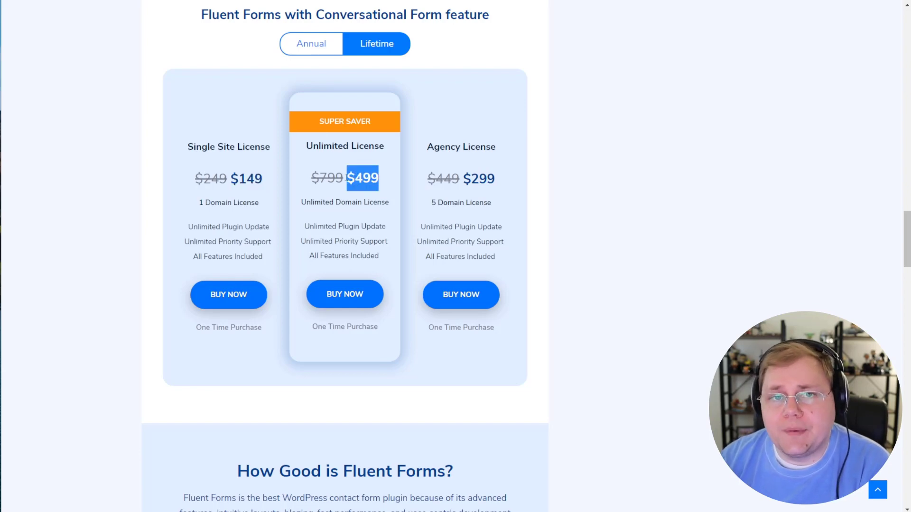
{"action": "left_click", "coordinate": [357, 178]}
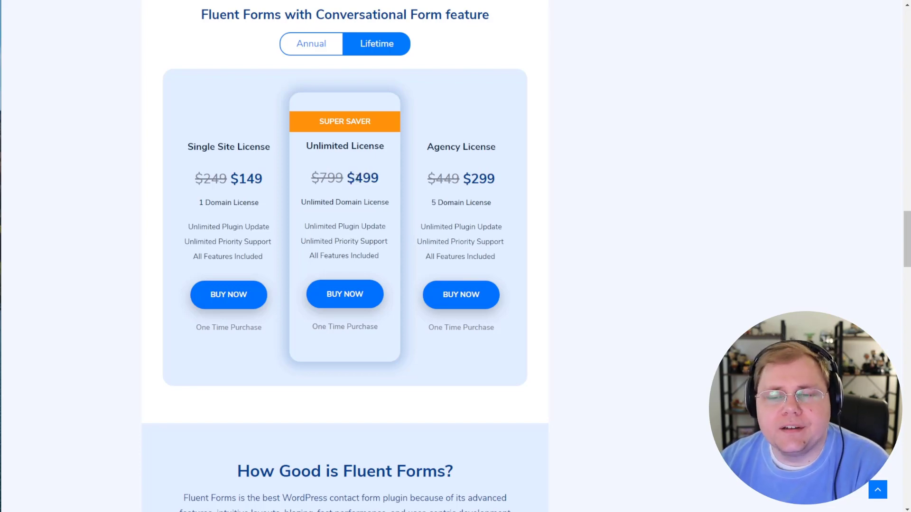